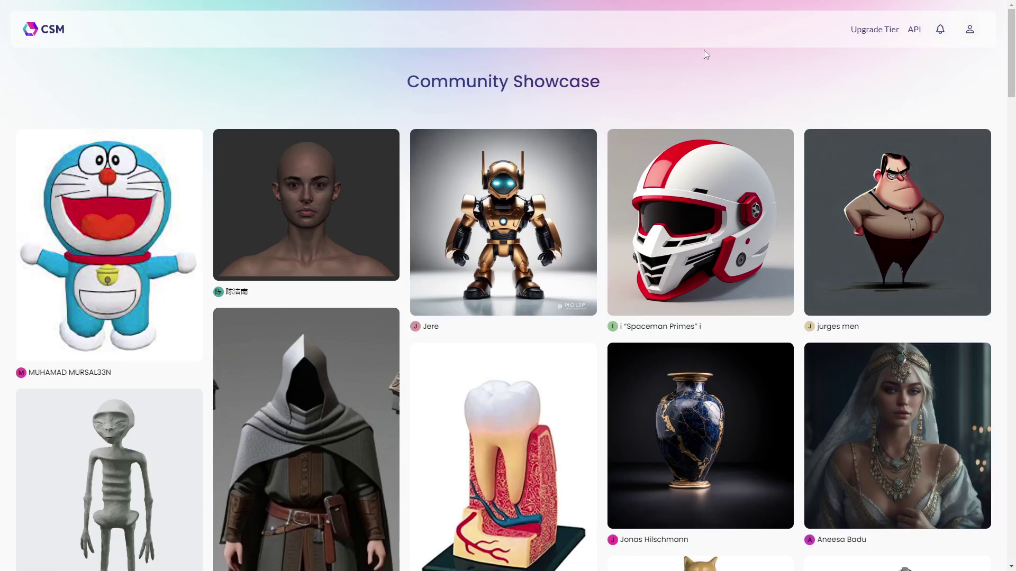
Step: Preview the rotating 3D models in the upper rows of the Community Showcase, including the plush cat, hooded figure, vase and jewelled woman
{"action": "mouse_move", "coordinate": [875, 222]}
{"action": "mouse_move", "coordinate": [50, 306]}
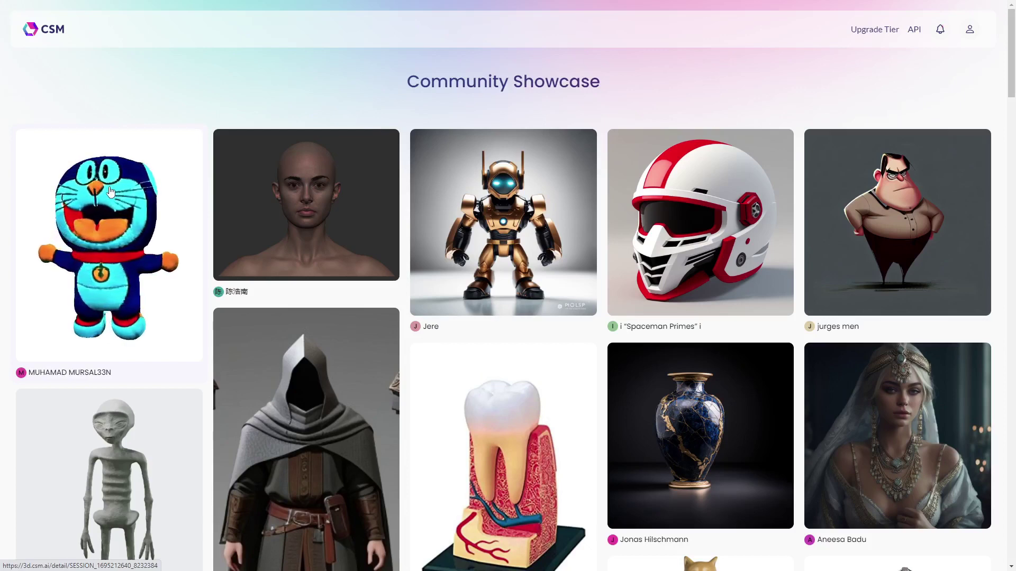
{"action": "mouse_move", "coordinate": [345, 216]}
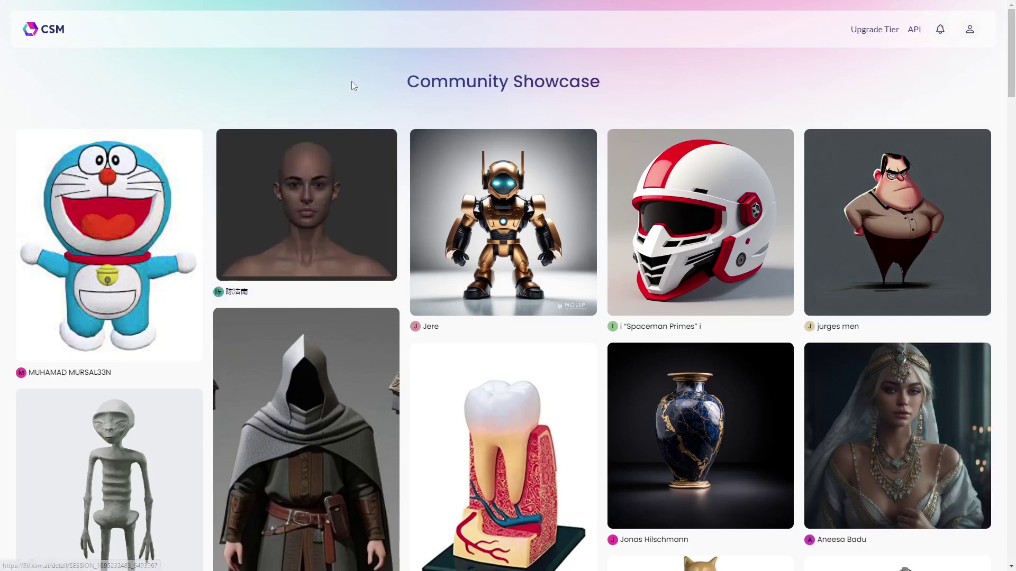
{"action": "scroll", "coordinate": [447, 43], "scroll_direction": "down", "scroll_amount": 3}
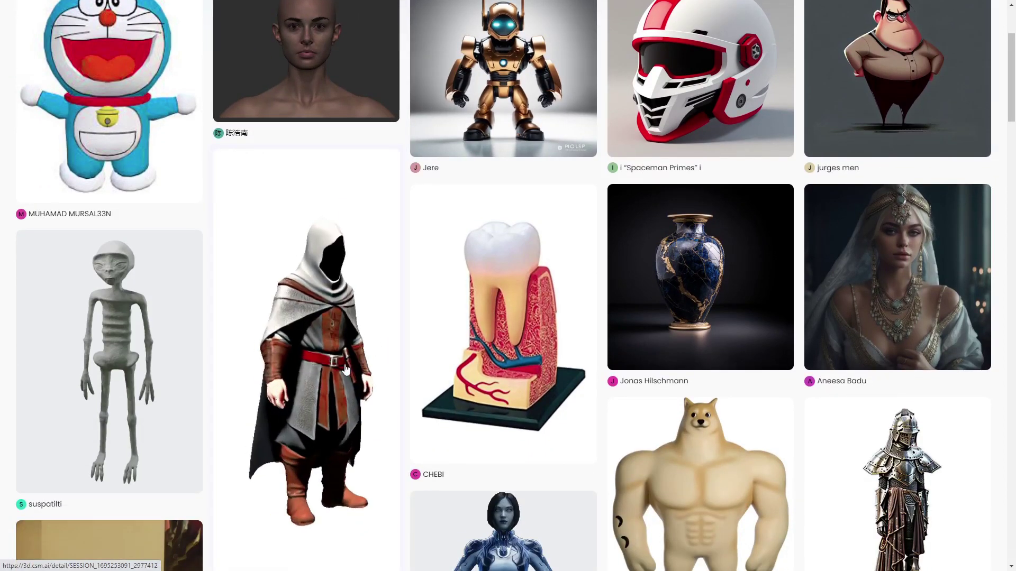
{"action": "scroll", "coordinate": [341, 374], "scroll_direction": "down", "scroll_amount": 2}
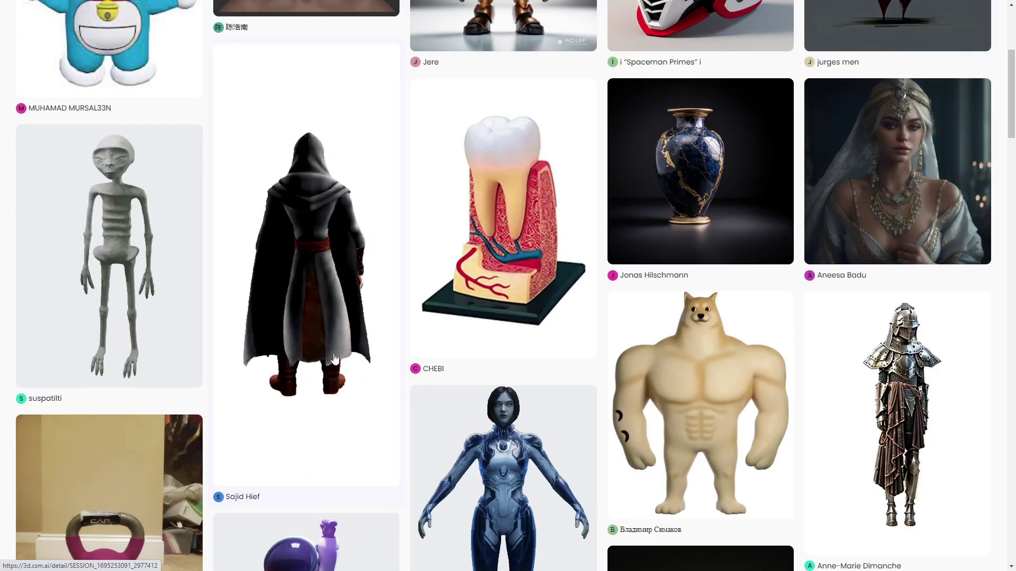
{"action": "scroll", "coordinate": [333, 358], "scroll_direction": "up", "scroll_amount": 1}
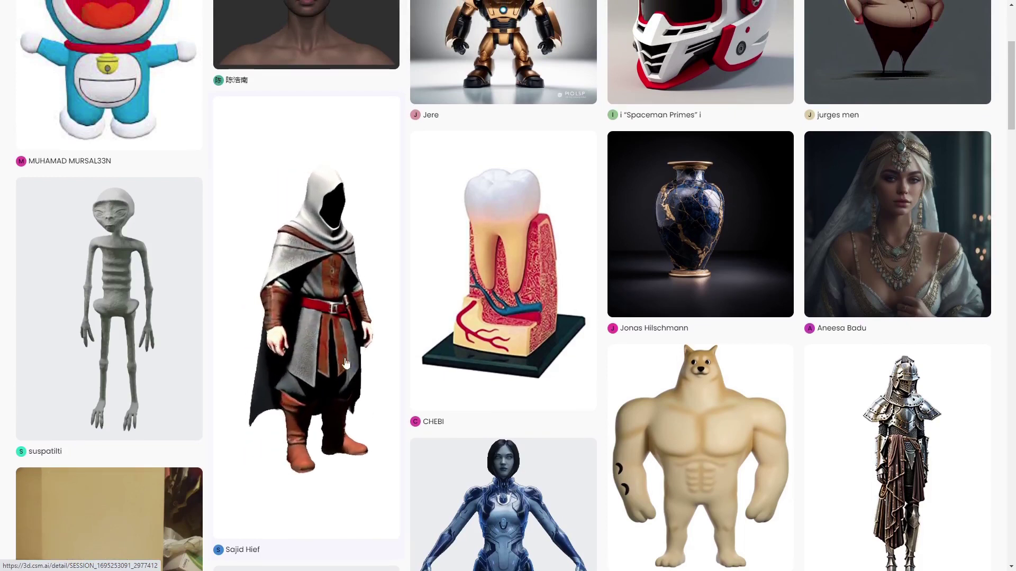
{"action": "mouse_move", "coordinate": [900, 271]}
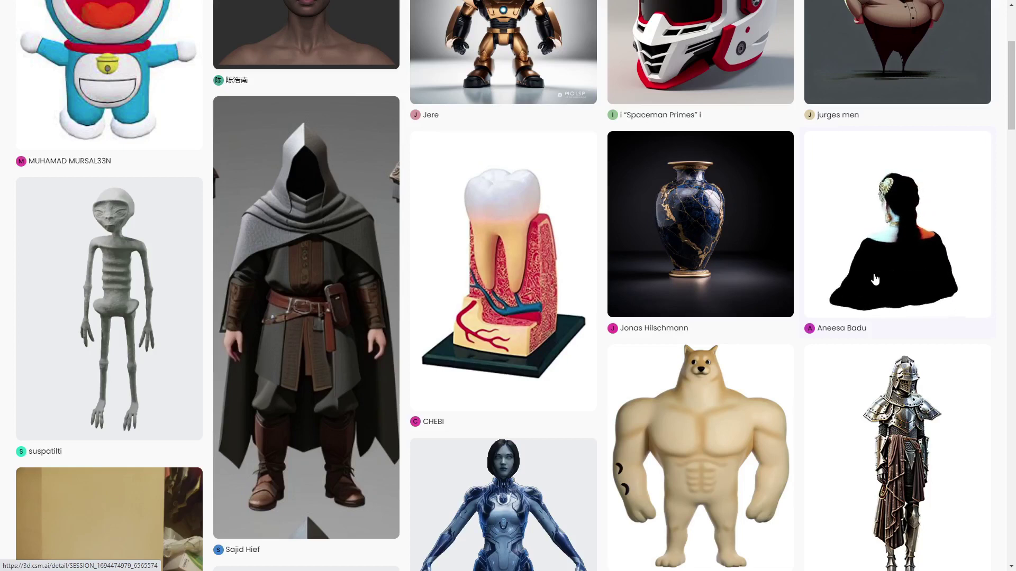
{"action": "mouse_move", "coordinate": [716, 273]}
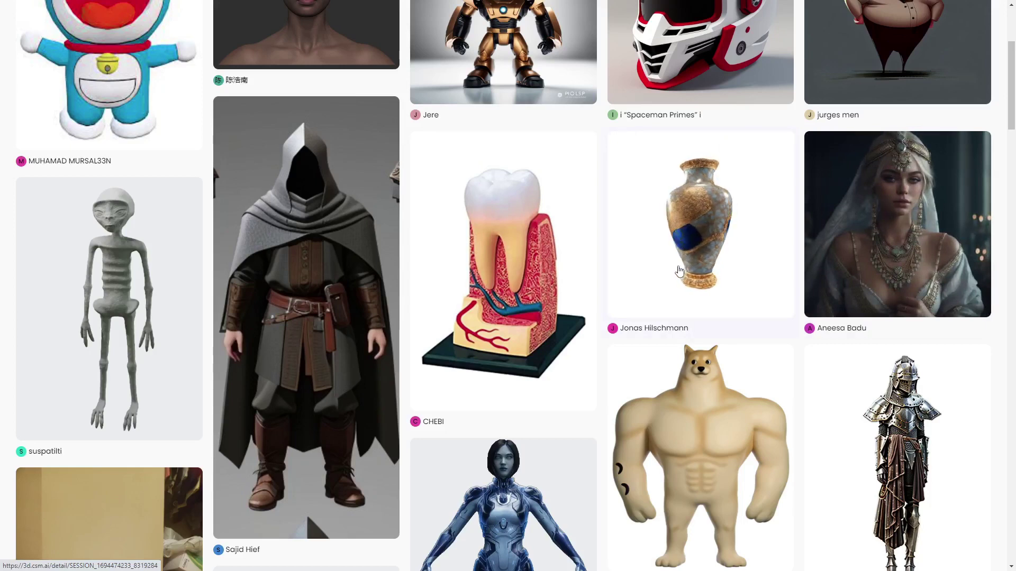
{"action": "mouse_move", "coordinate": [873, 220]}
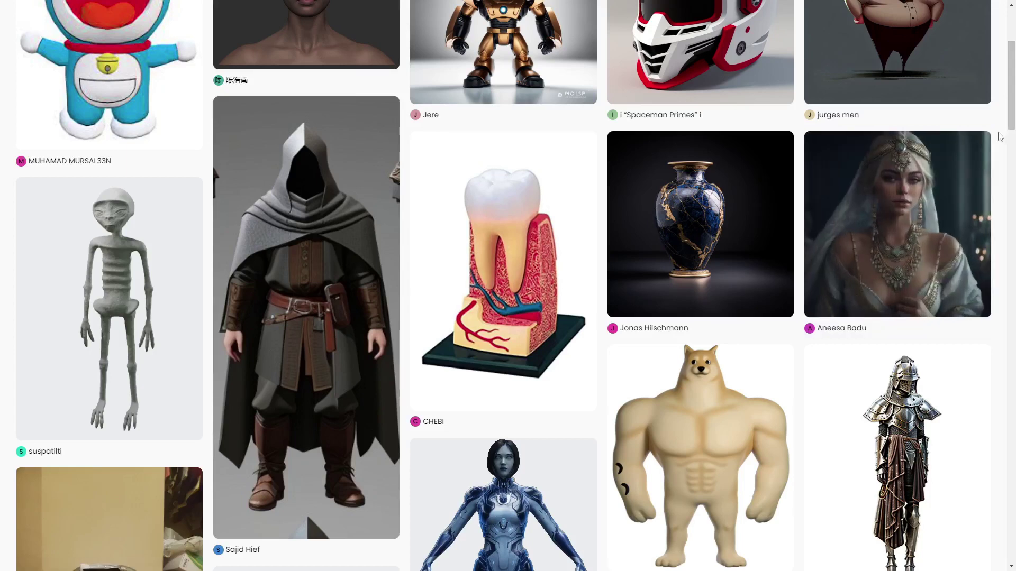
{"action": "mouse_move", "coordinate": [882, 180]}
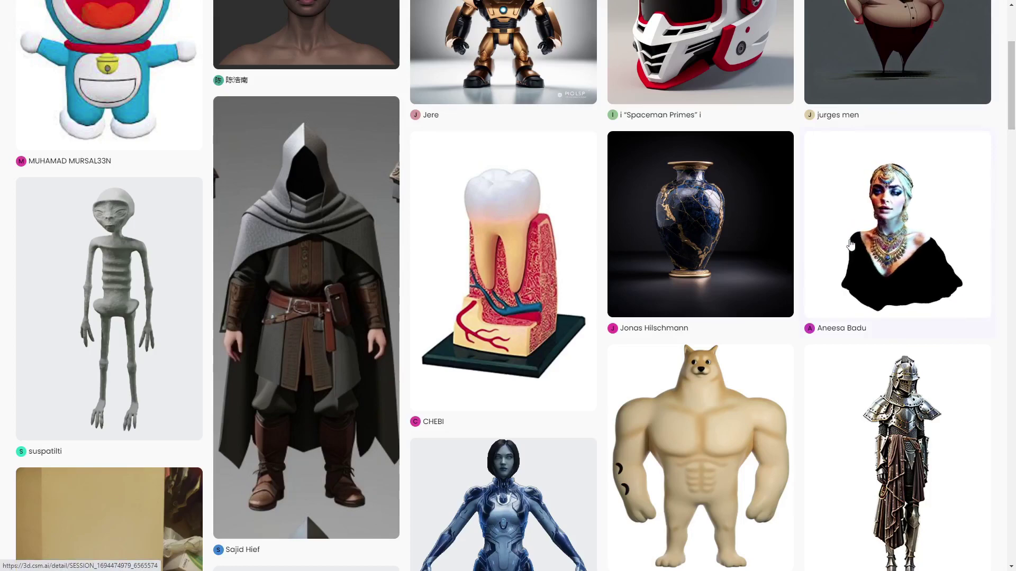
Step: Examine the rotating previews further down the showcase, including the muscular dog, blue-armoured woman, striped-suit figure and eye-patch portrait
{"action": "scroll", "coordinate": [849, 241], "scroll_direction": "down", "scroll_amount": 3}
{"action": "mouse_move", "coordinate": [652, 340]}
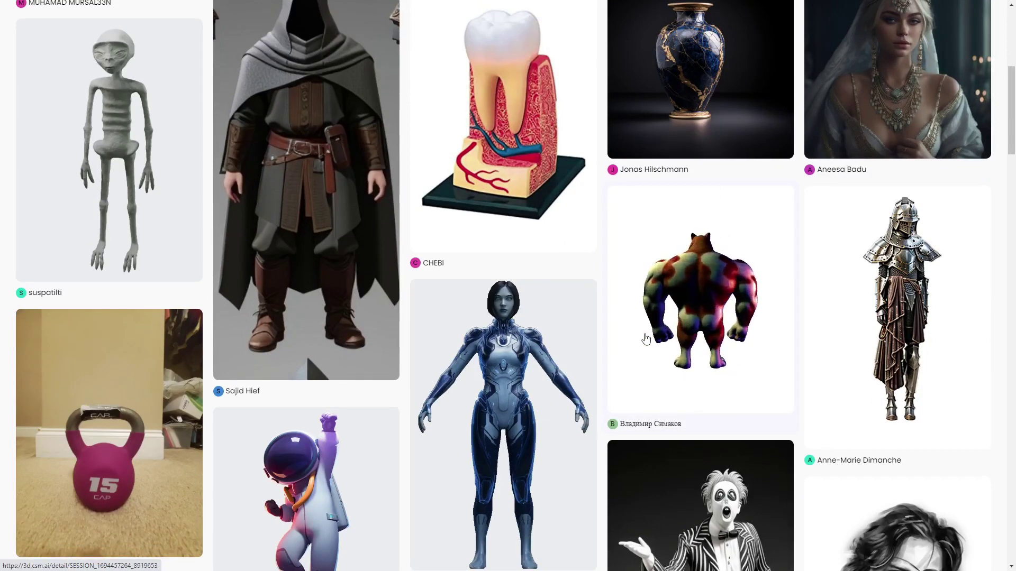
{"action": "mouse_move", "coordinate": [595, 331]}
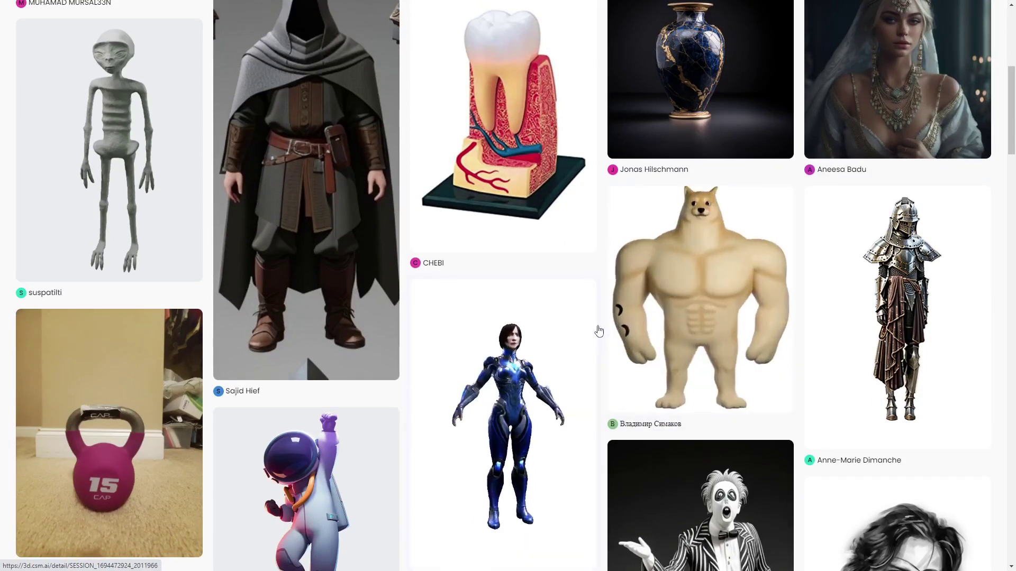
{"action": "scroll", "coordinate": [554, 368], "scroll_direction": "down", "scroll_amount": 2}
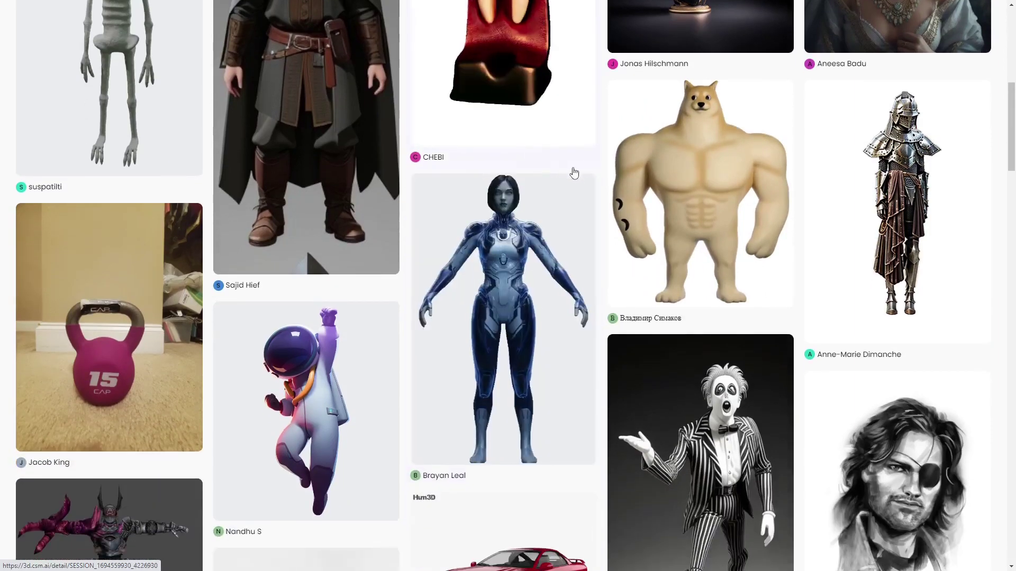
{"action": "mouse_move", "coordinate": [538, 229]}
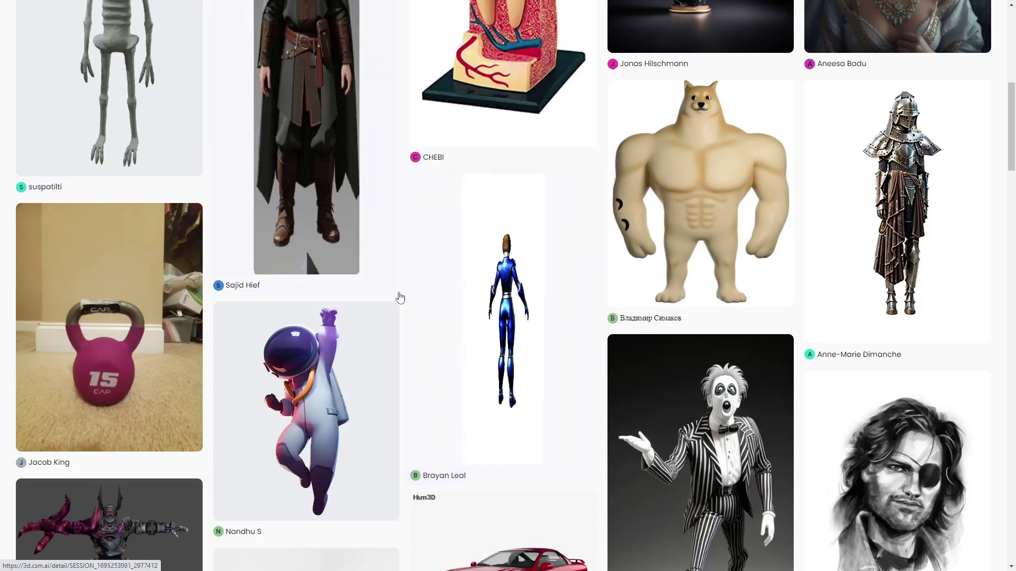
{"action": "scroll", "coordinate": [400, 297], "scroll_direction": "down", "scroll_amount": 1}
{"action": "scroll", "coordinate": [400, 297], "scroll_direction": "down", "scroll_amount": 1}
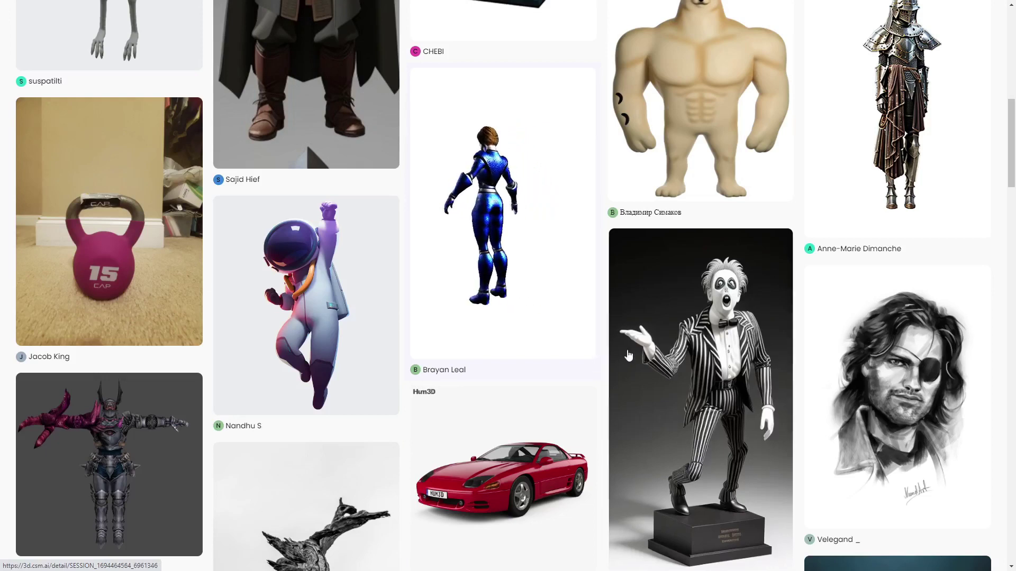
{"action": "mouse_move", "coordinate": [683, 390]}
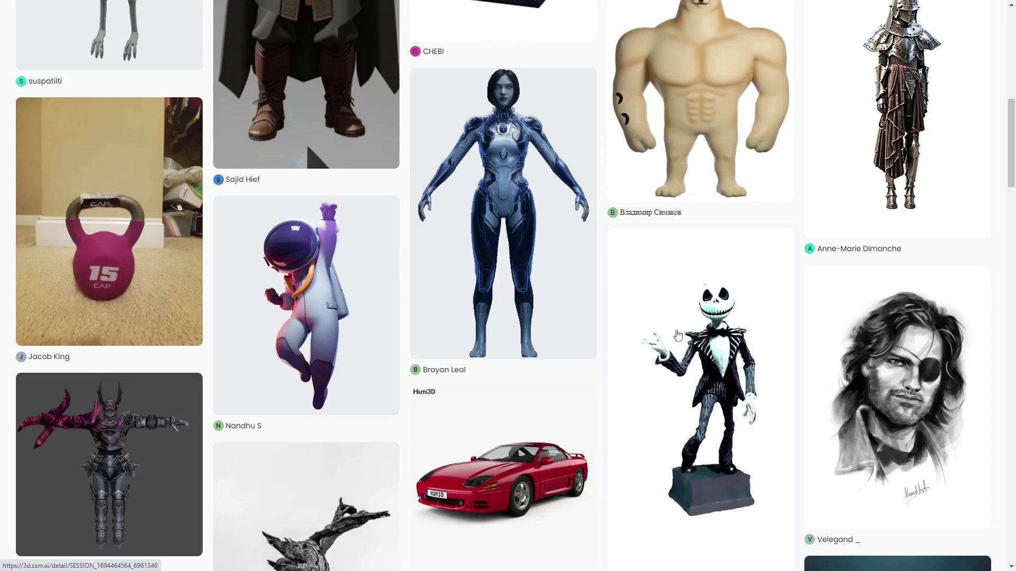
{"action": "scroll", "coordinate": [686, 350], "scroll_direction": "down", "scroll_amount": 2}
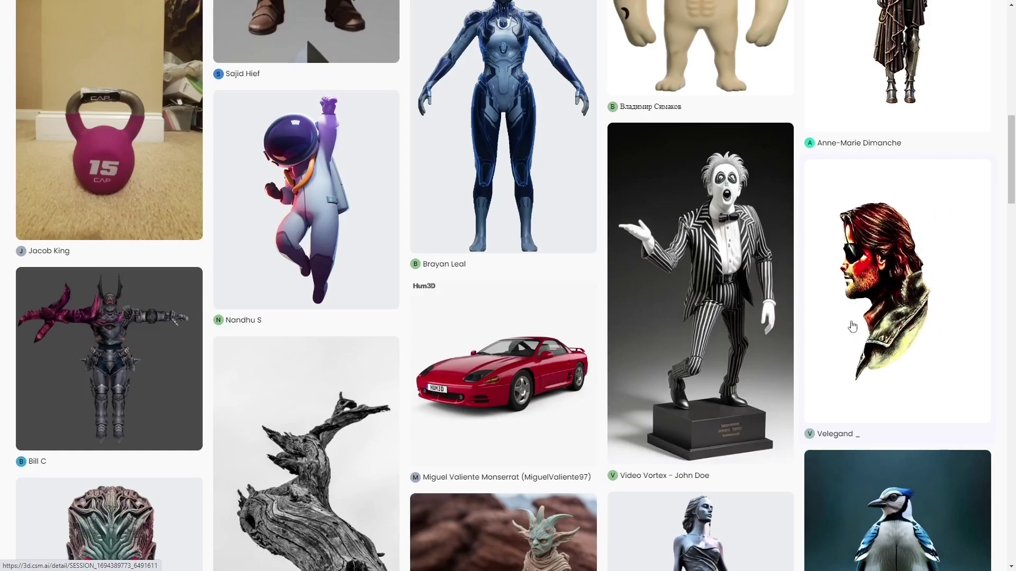
{"action": "scroll", "coordinate": [844, 336], "scroll_direction": "up", "scroll_amount": 12}
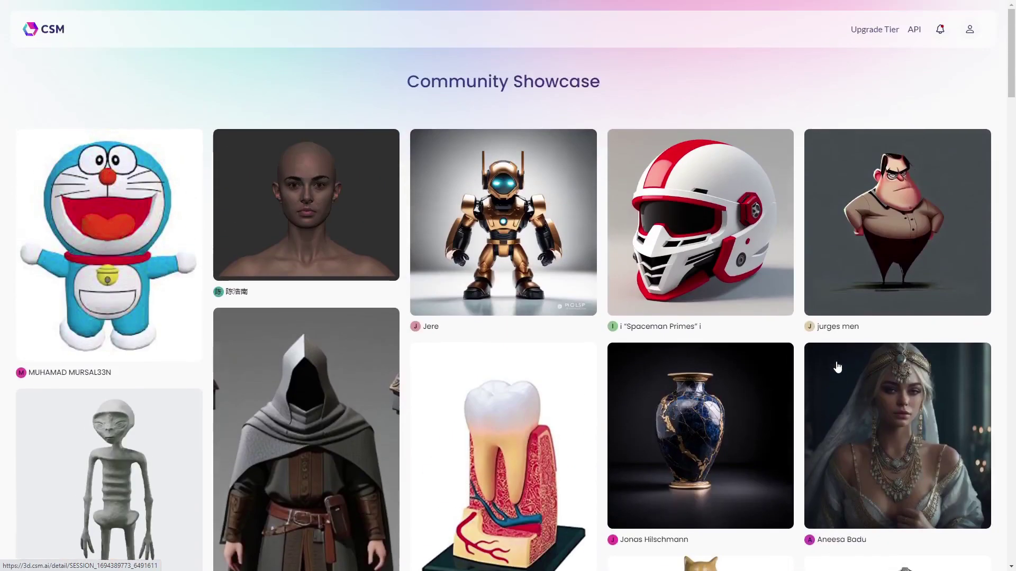
Step: Open the silver-armoured woman from My Assets and inspect her 3D model up close from several angles
{"action": "left_click", "coordinate": [971, 31]}
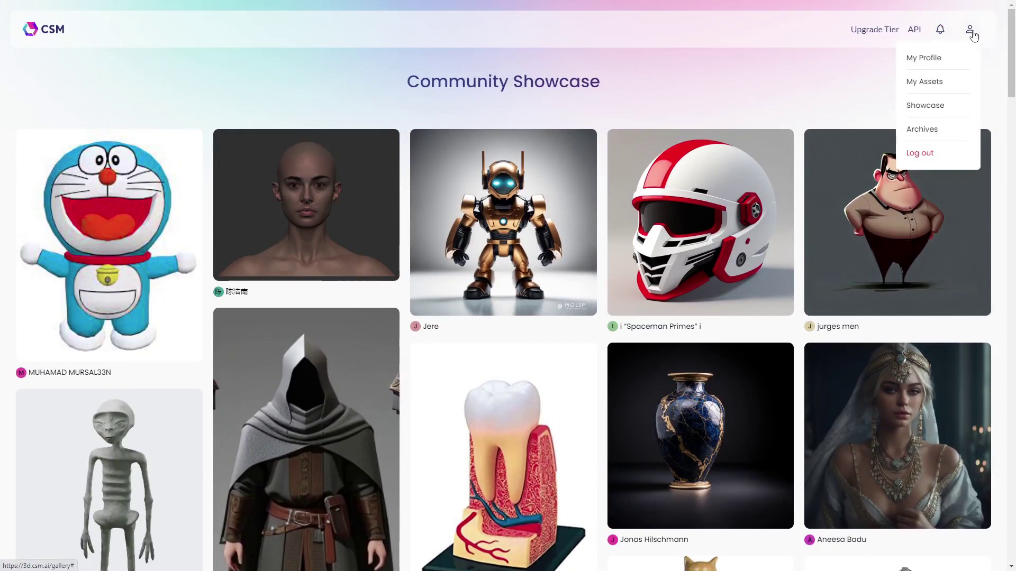
{"action": "left_click", "coordinate": [932, 88]}
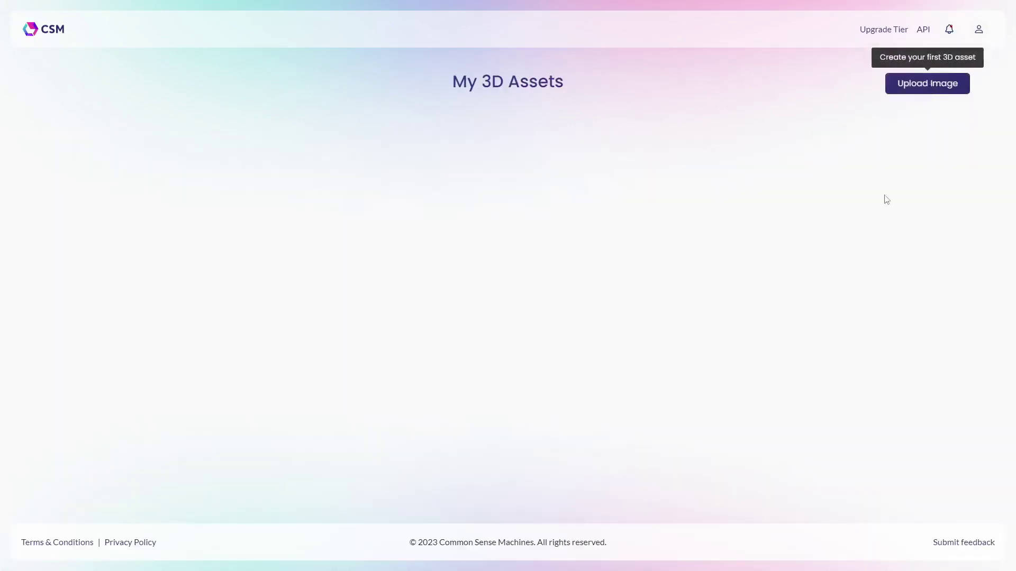
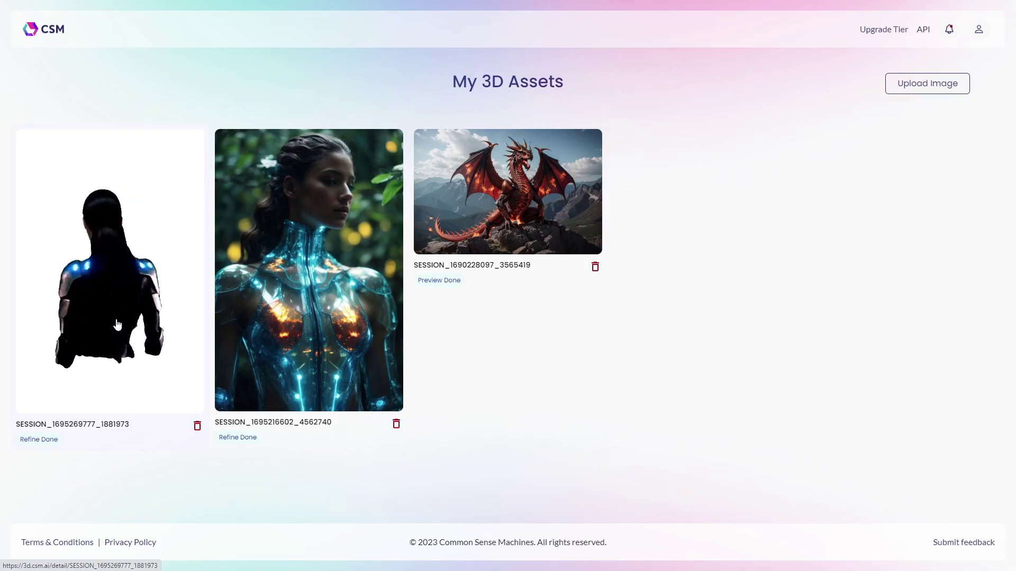
{"action": "left_click", "coordinate": [118, 325]}
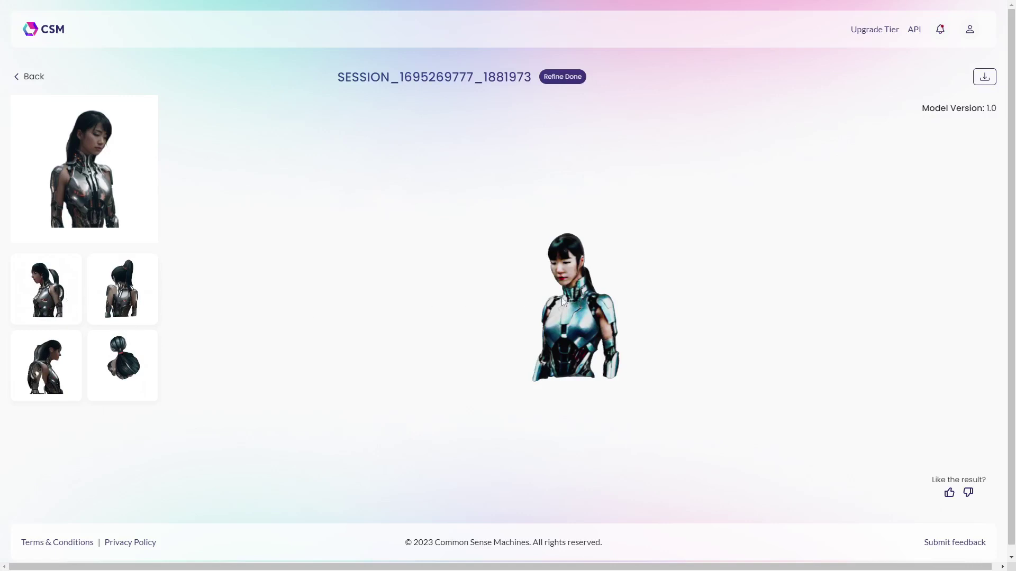
{"action": "left_click_drag", "start_coordinate": [570, 300], "coordinate": [481, 337]}
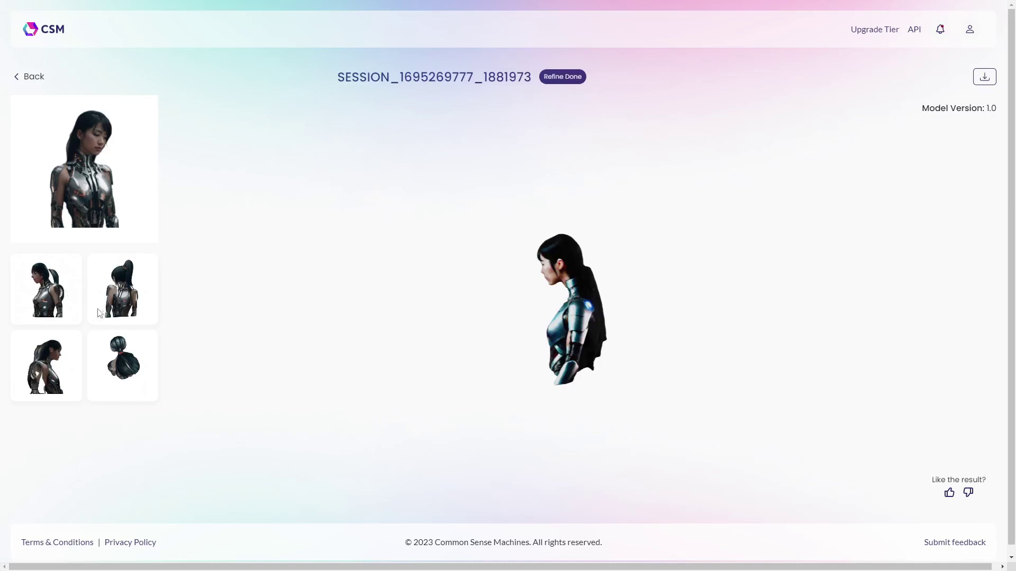
{"action": "left_click_drag", "start_coordinate": [524, 333], "coordinate": [589, 329]}
{"action": "scroll", "coordinate": [585, 321], "scroll_direction": "up", "scroll_amount": 5}
{"action": "left_click_drag", "start_coordinate": [585, 322], "coordinate": [568, 355]}
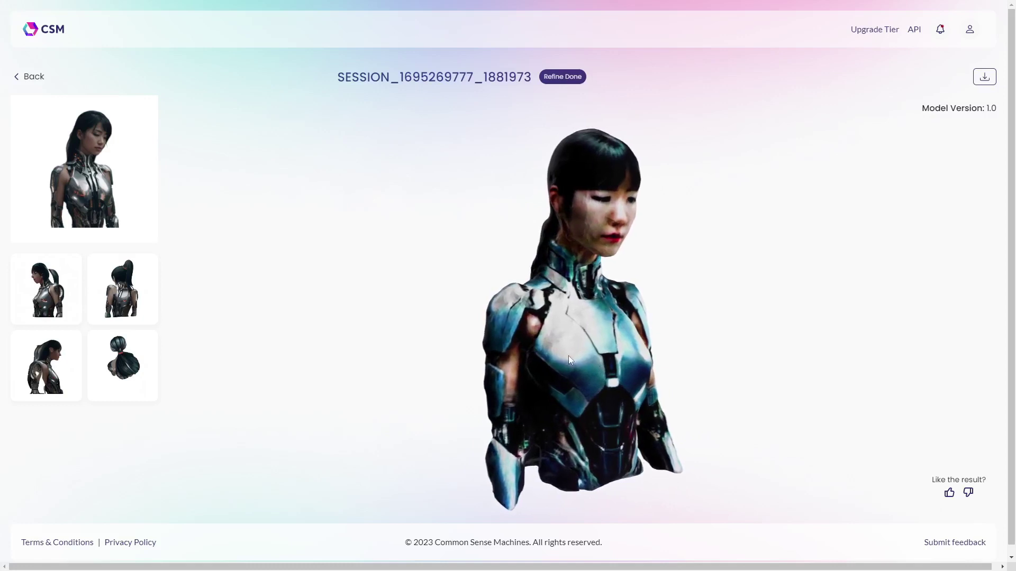
Step: Review the armoured woman model's download options without downloading anything, and return to the My 3D Assets list
{"action": "left_click", "coordinate": [985, 77]}
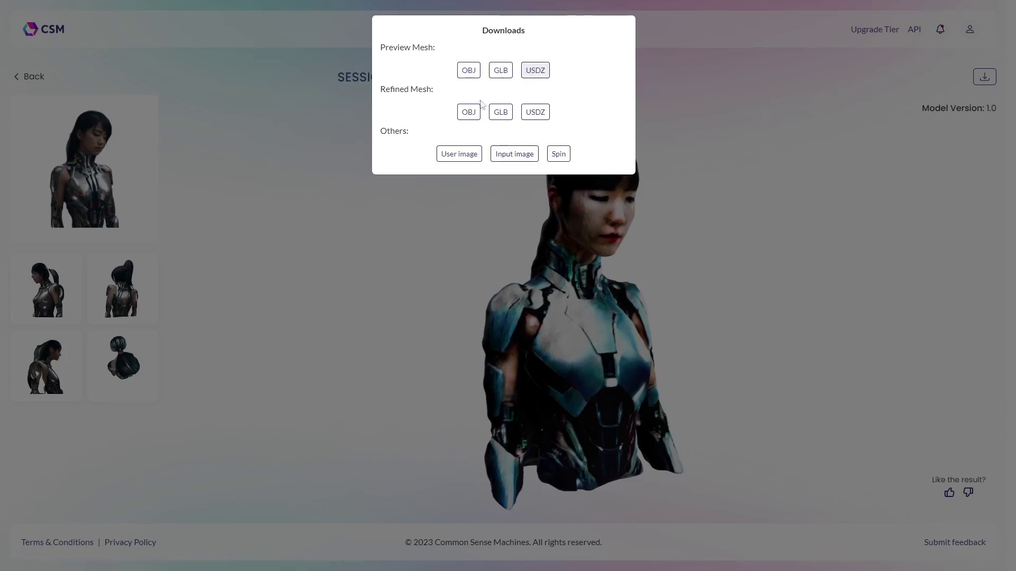
{"action": "left_click", "coordinate": [312, 279]}
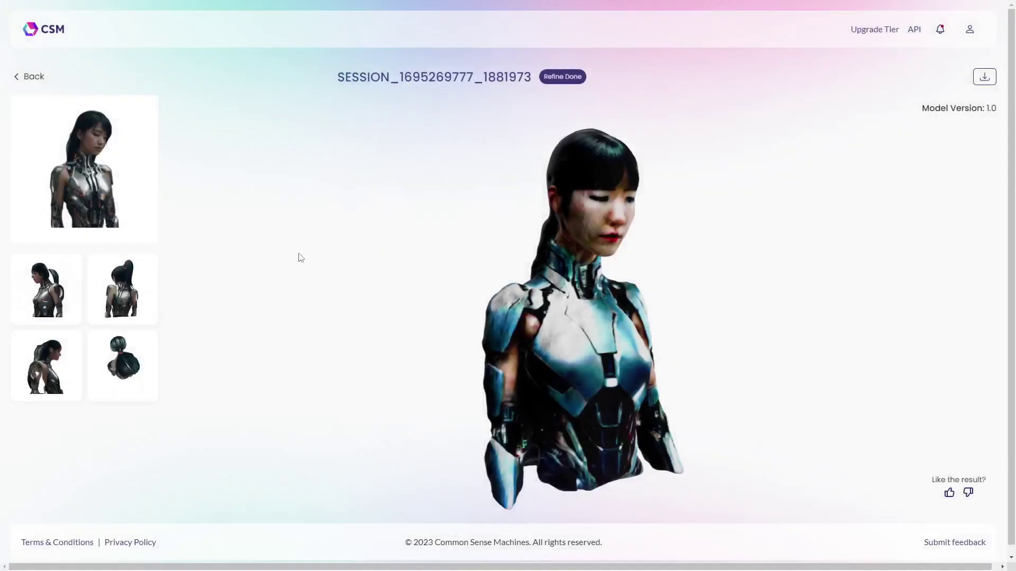
{"action": "left_click", "coordinate": [31, 79]}
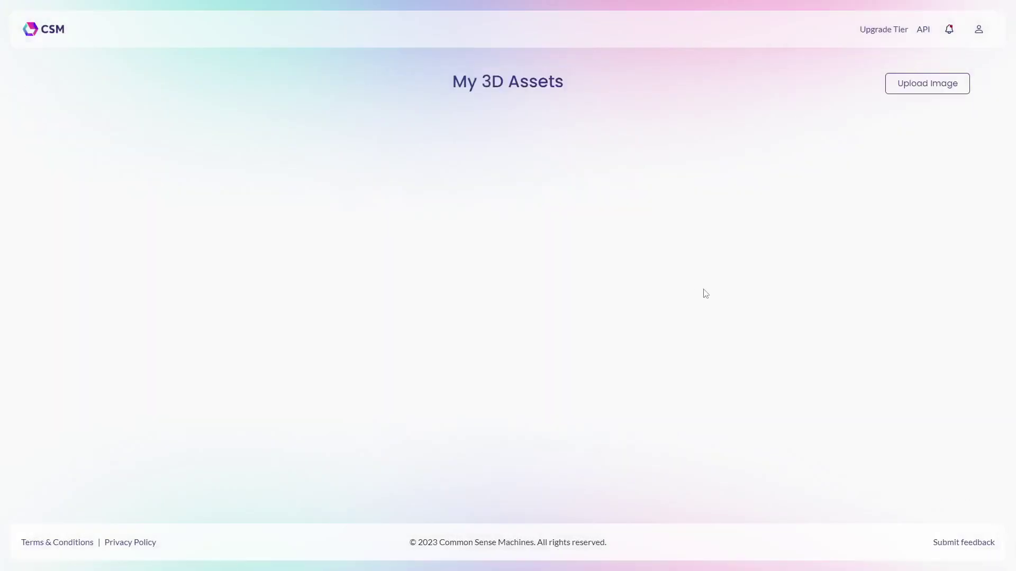
Step: Upload Default_hyper_realistic_ultra_detailed_photograph_of_a_barbari_3_2fbb39de-12a1-4cb5-b312-5e6cf5d44b3b_1.jpg from the Downloads folder to generate a new 3D asset
{"action": "left_click", "coordinate": [935, 87]}
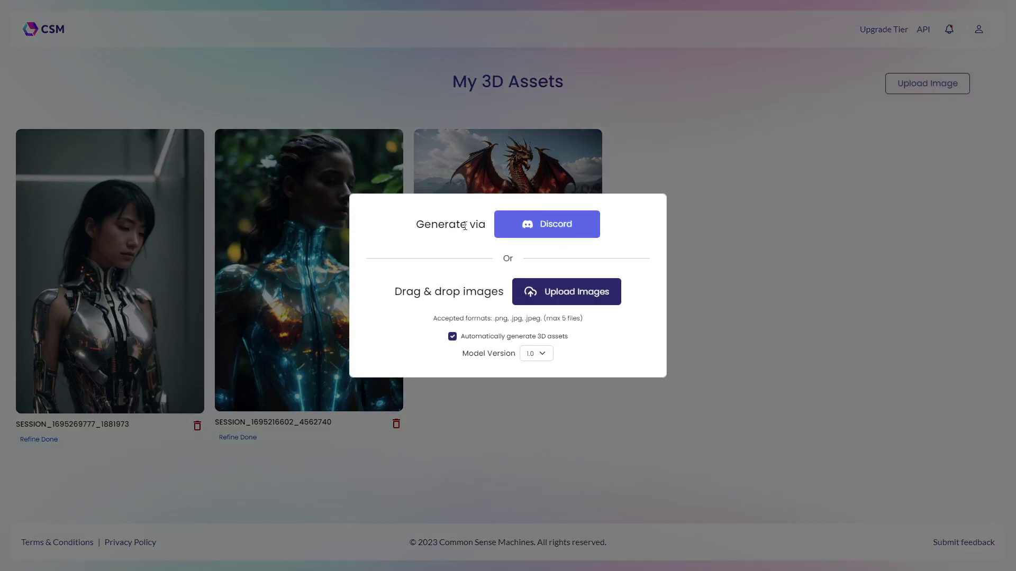
{"action": "left_click", "coordinate": [583, 295]}
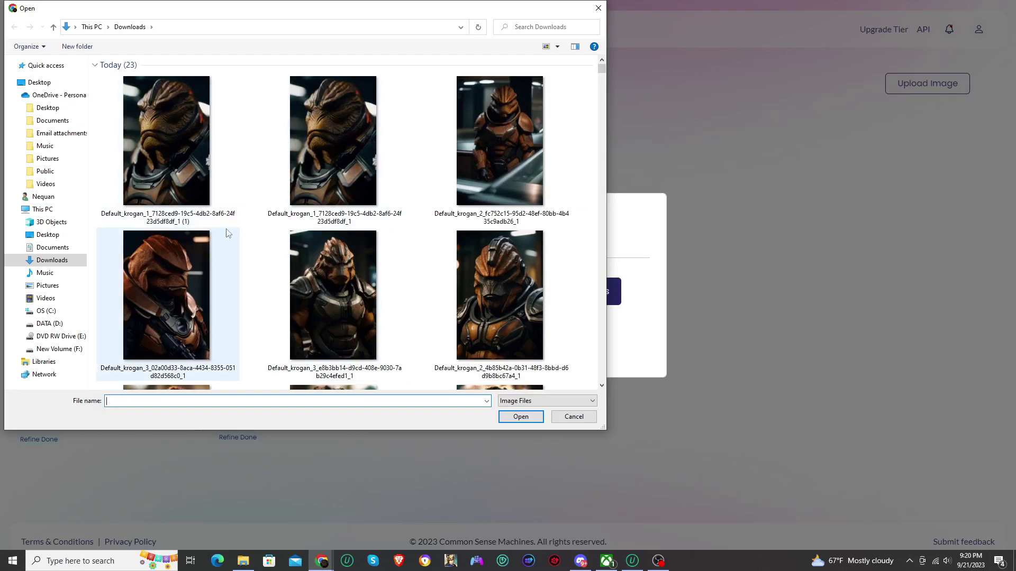
{"action": "scroll", "coordinate": [235, 226], "scroll_direction": "down", "scroll_amount": 1}
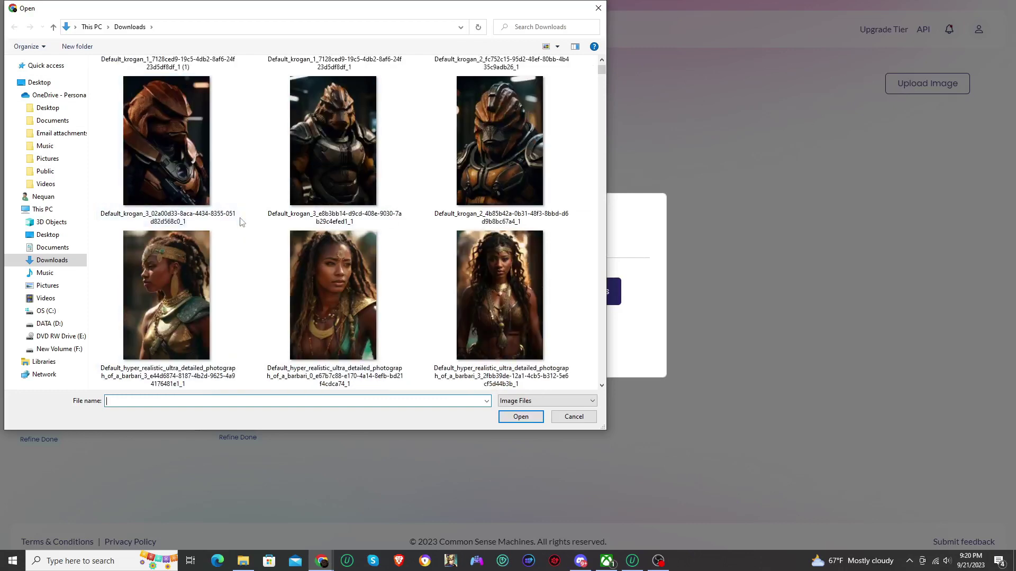
{"action": "scroll", "coordinate": [241, 221], "scroll_direction": "down", "scroll_amount": 1}
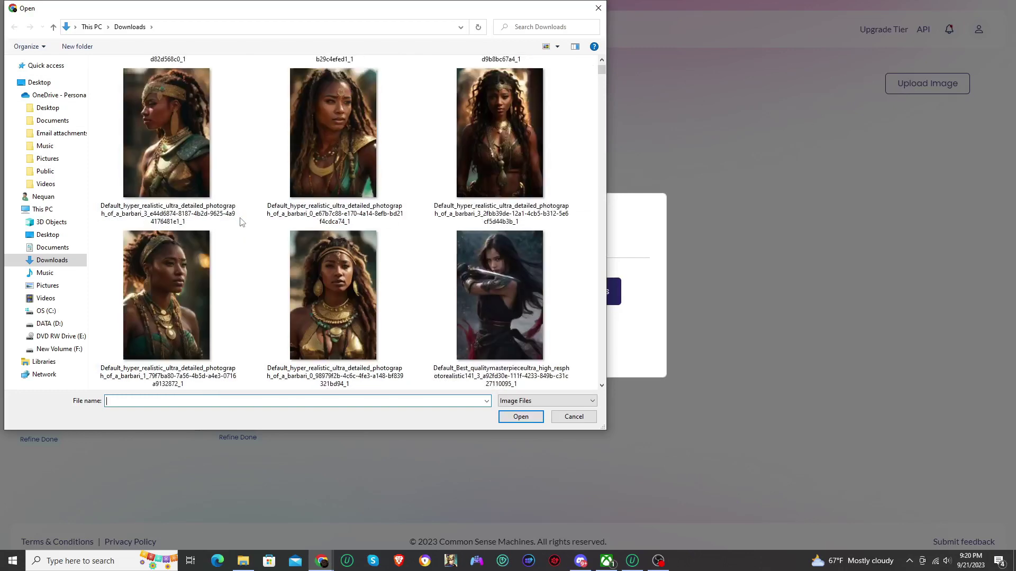
{"action": "left_click", "coordinate": [530, 156]}
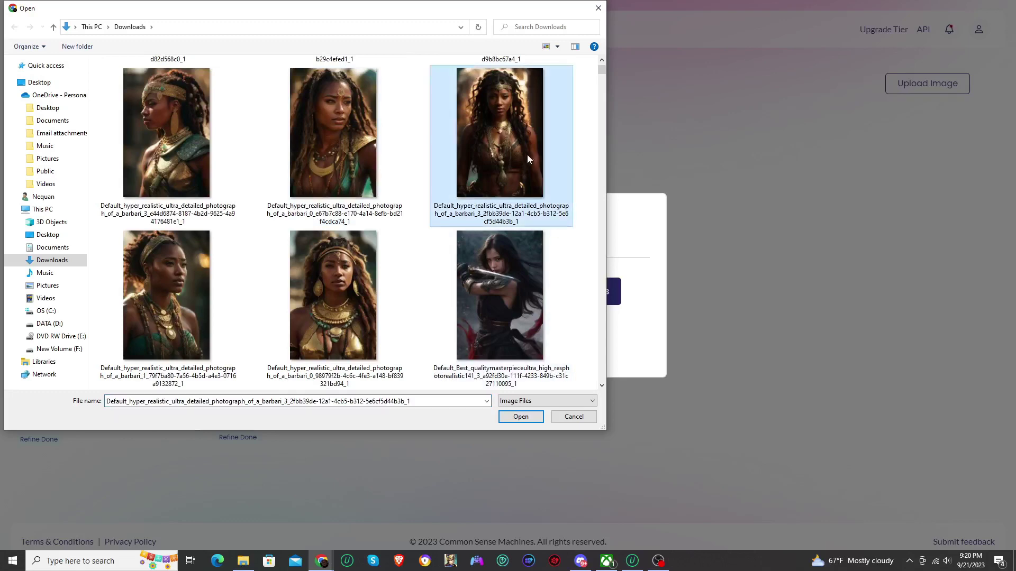
{"action": "double_click", "coordinate": [499, 156]}
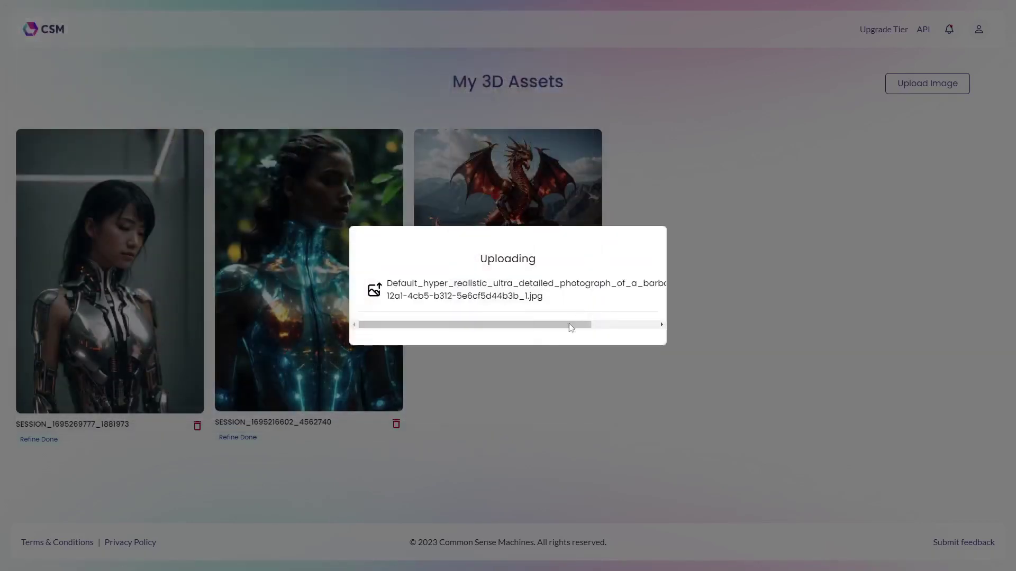
Step: Check the image's upload progress and open the detail page of the newly created barbarian woman asset
{"action": "left_click_drag", "start_coordinate": [510, 326], "coordinate": [609, 326]}
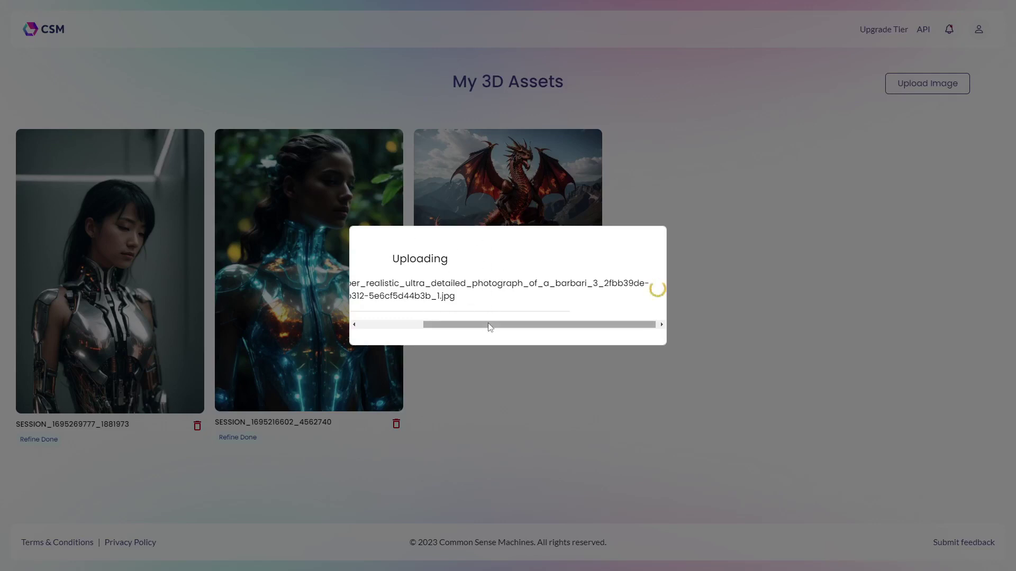
{"action": "left_click_drag", "start_coordinate": [488, 324], "coordinate": [526, 339]}
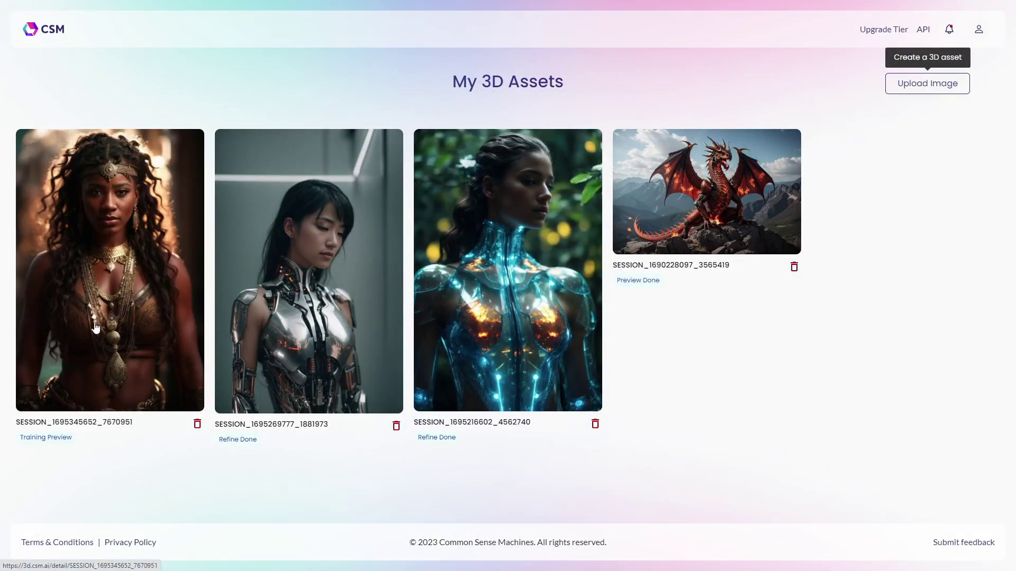
{"action": "left_click", "coordinate": [98, 284]}
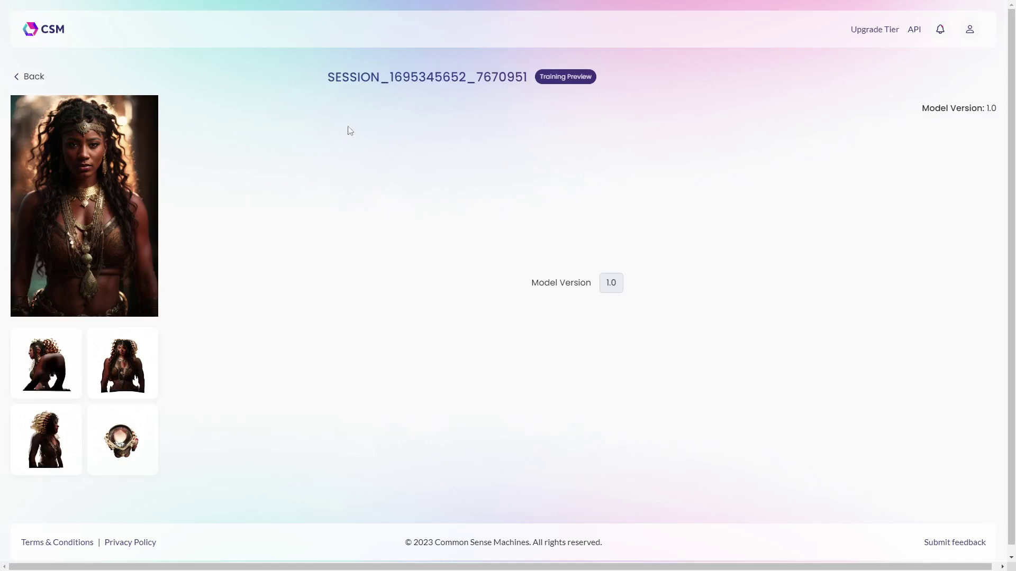
Step: Return to the My 3D Assets list and open the barbarian woman asset with the Refine Done status
{"action": "left_click", "coordinate": [36, 80]}
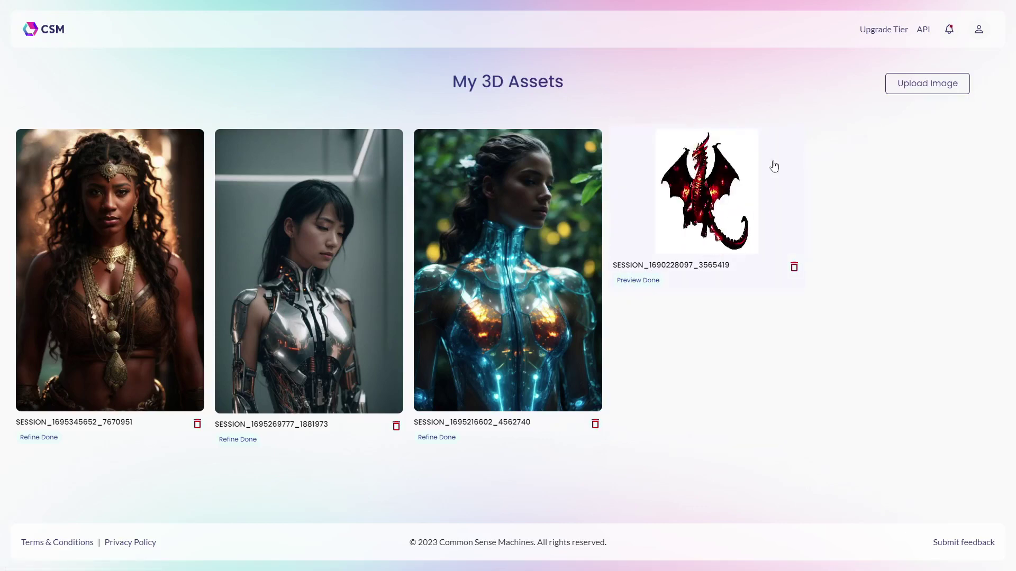
{"action": "left_click_drag", "start_coordinate": [679, 180], "coordinate": [738, 192]}
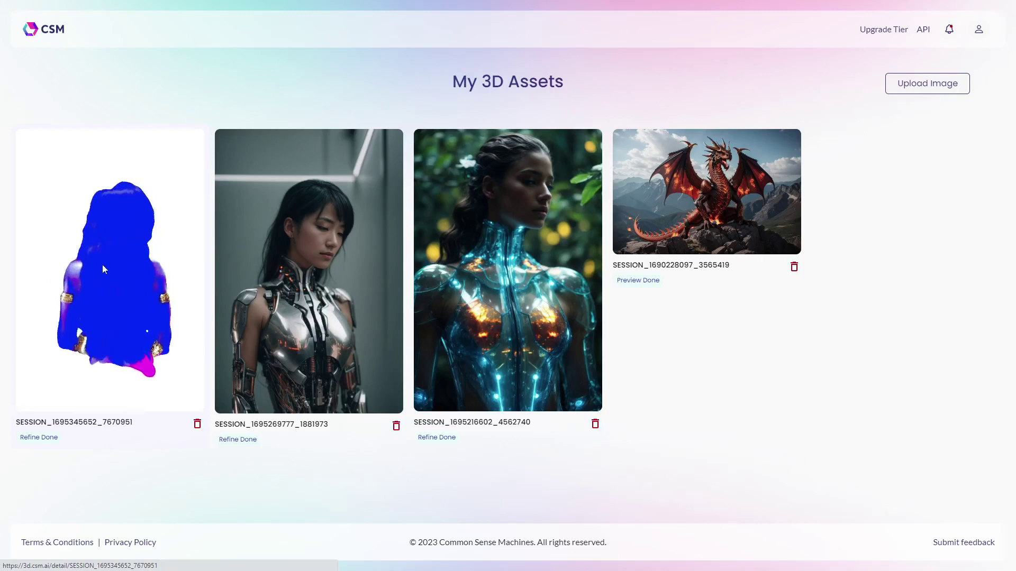
{"action": "left_click", "coordinate": [103, 269]}
Step: Inspect the front of the barbarian woman's refined 3D model up close, including her face and jewellery
{"action": "scroll", "coordinate": [585, 364], "scroll_direction": "up", "scroll_amount": 3}
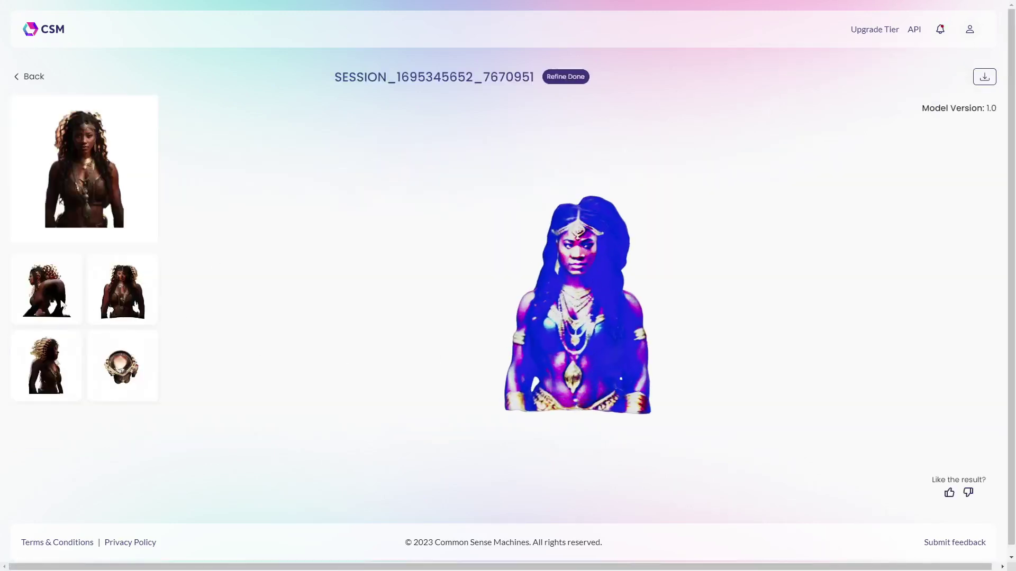
{"action": "left_click_drag", "start_coordinate": [589, 320], "coordinate": [623, 326]}
{"action": "scroll", "coordinate": [561, 362], "scroll_direction": "up", "scroll_amount": 3}
{"action": "left_click_drag", "start_coordinate": [560, 363], "coordinate": [580, 381]}
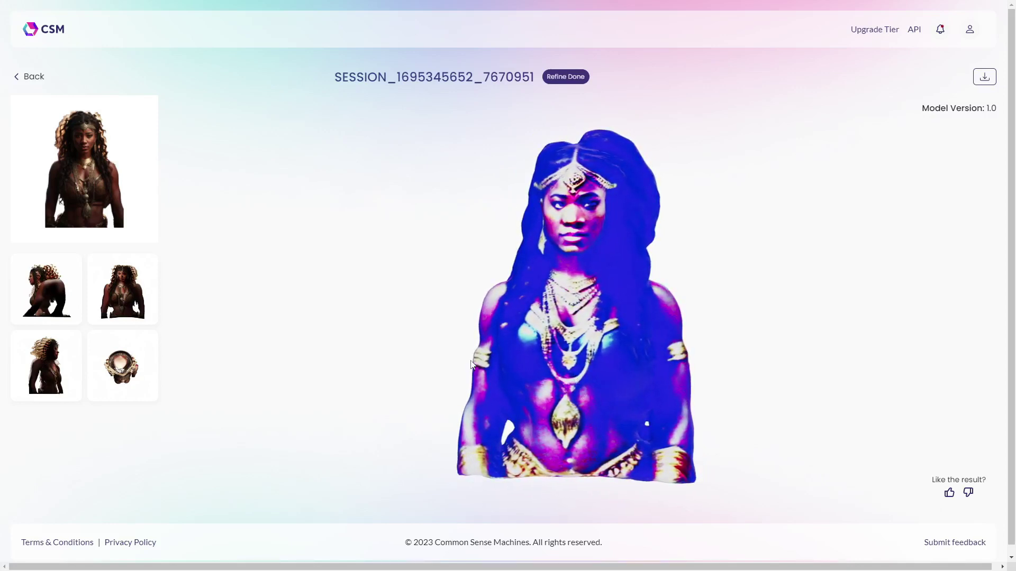
{"action": "left_click_drag", "start_coordinate": [557, 315], "coordinate": [576, 366]}
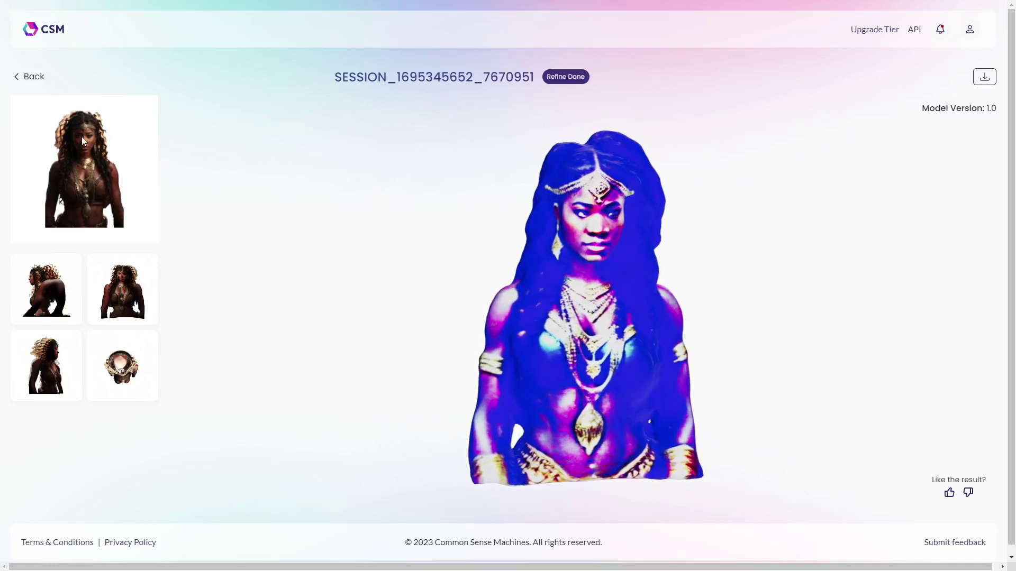
Step: Examine the sides and back of the barbarian woman's 3D model, ending at a front view
{"action": "left_click_drag", "start_coordinate": [646, 361], "coordinate": [742, 318]}
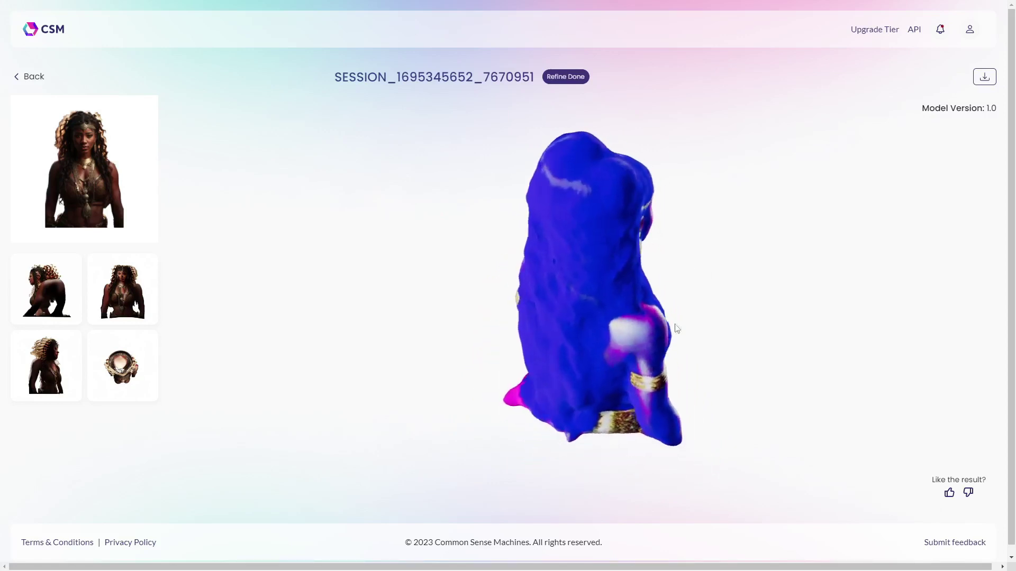
{"action": "left_click_drag", "start_coordinate": [652, 337], "coordinate": [696, 315]}
{"action": "left_click_drag", "start_coordinate": [566, 372], "coordinate": [503, 358]}
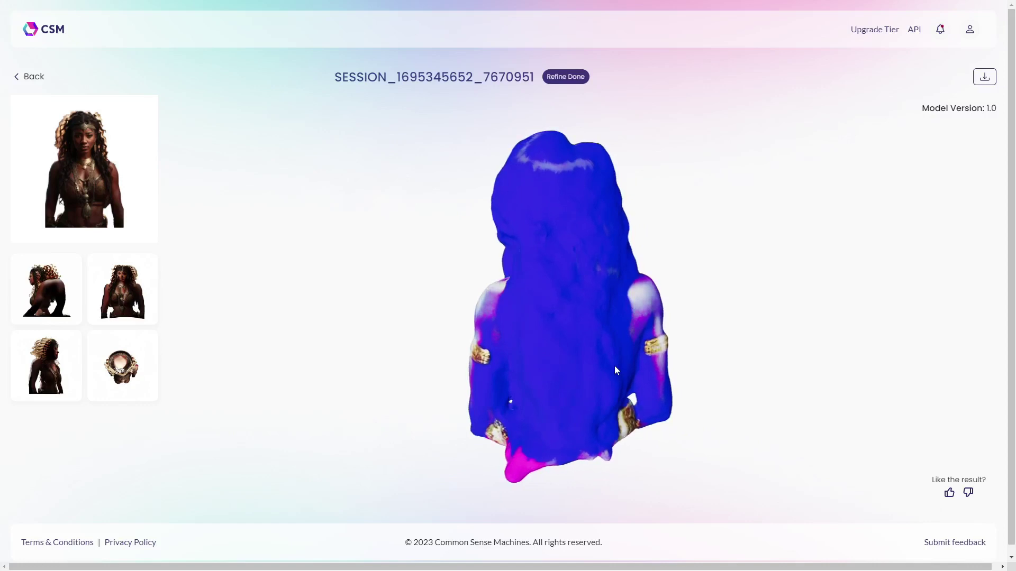
{"action": "left_click_drag", "start_coordinate": [651, 321], "coordinate": [467, 388]}
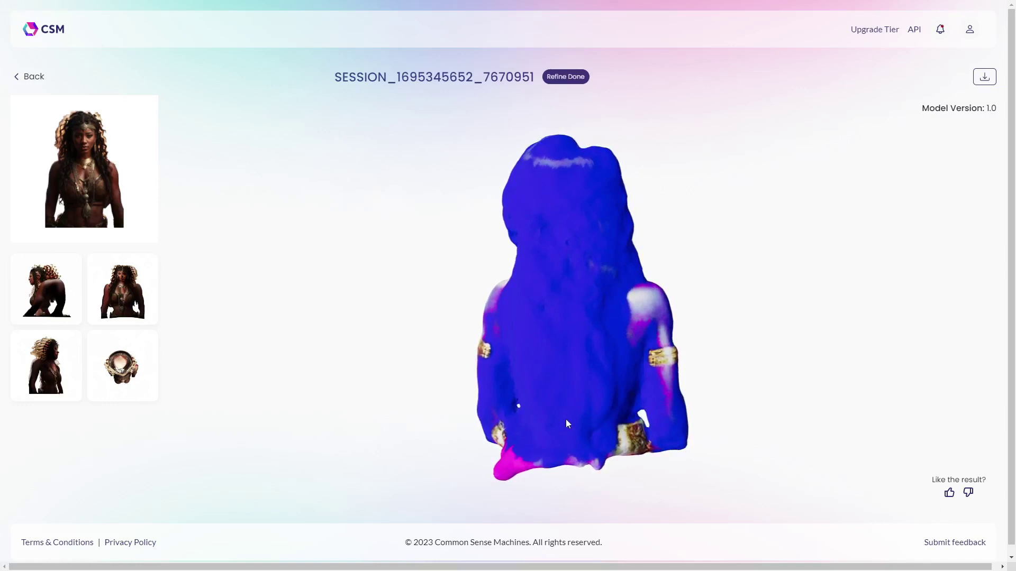
{"action": "left_click_drag", "start_coordinate": [649, 325], "coordinate": [508, 338]}
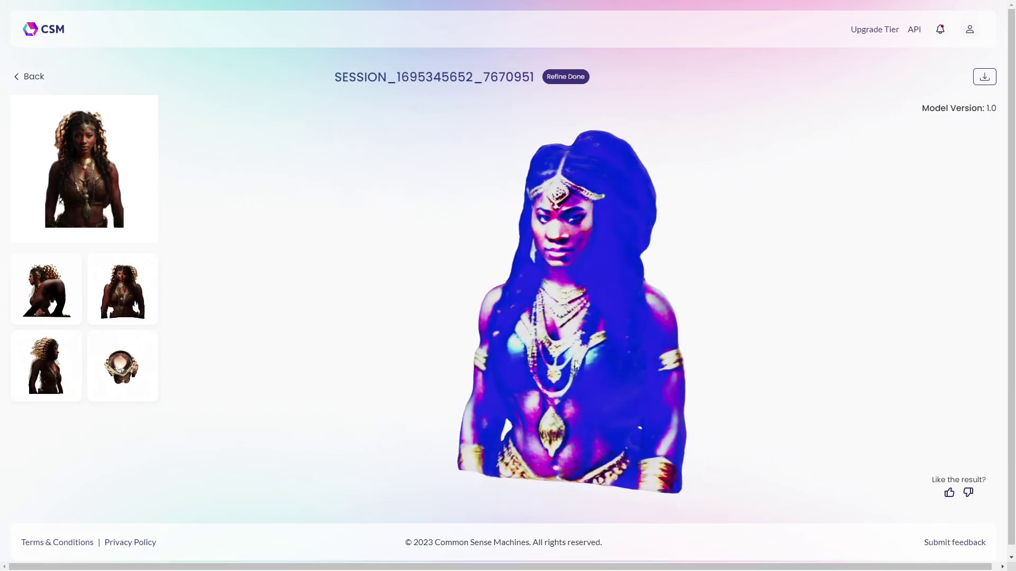
Step: Return to the My 3D Assets list and open the Upgrade Tier plans page
{"action": "left_click", "coordinate": [32, 78]}
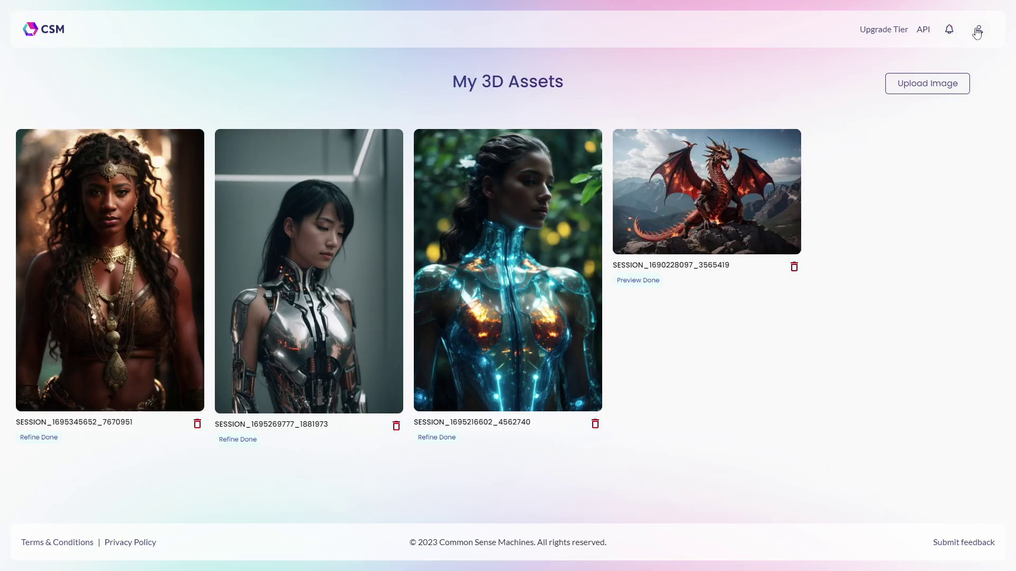
{"action": "left_click", "coordinate": [978, 31]}
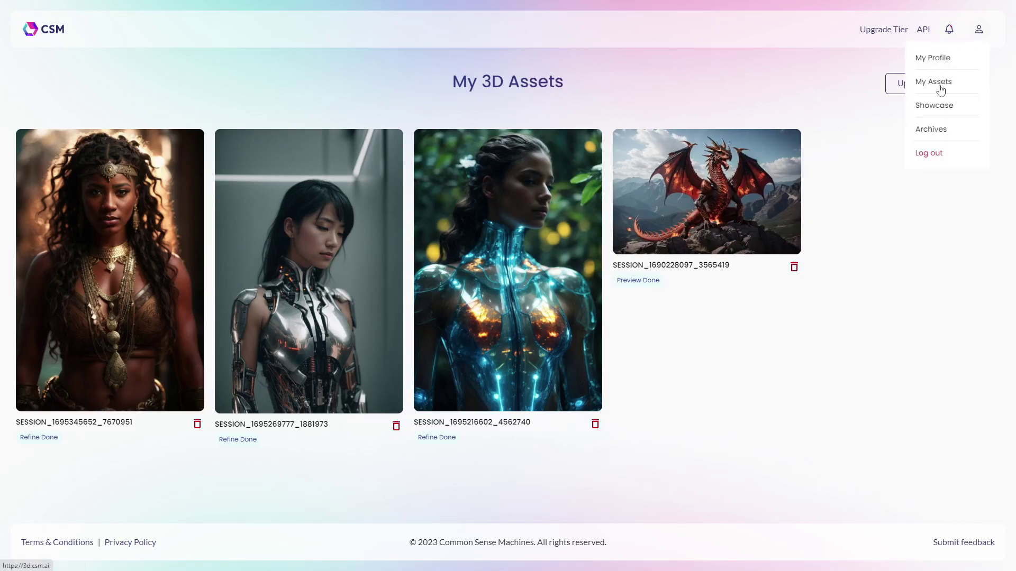
{"action": "left_click", "coordinate": [882, 31]}
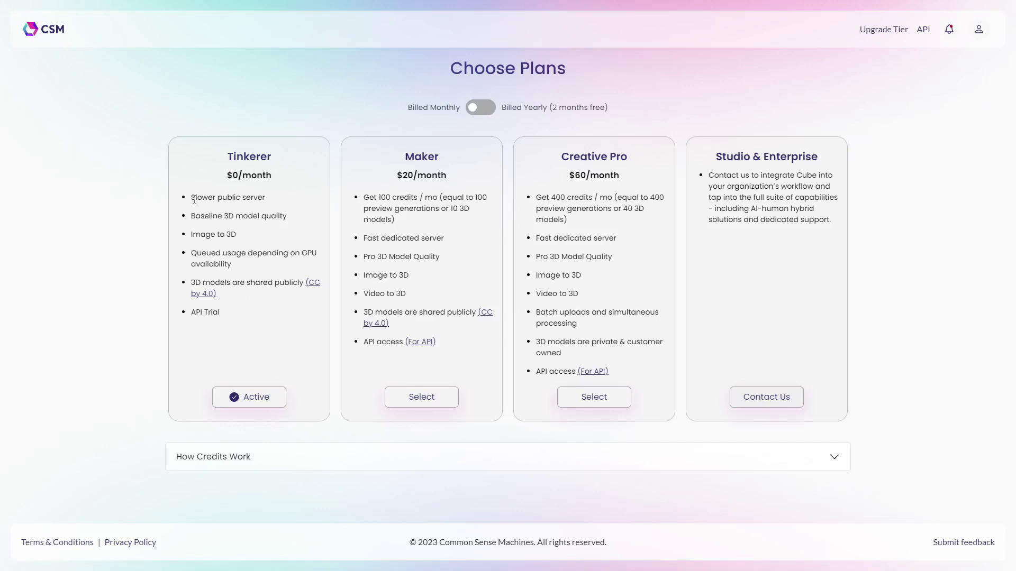
Step: Review the free Tinkerer plan's features, particularly its server speed and Image to 3D support
{"action": "left_click_drag", "start_coordinate": [194, 201], "coordinate": [297, 200]}
{"action": "left_click", "coordinate": [283, 207]}
{"action": "left_click_drag", "start_coordinate": [194, 235], "coordinate": [259, 236]}
{"action": "left_click", "coordinate": [259, 236]}
Step: Review the Maker plan's dedicated server, monthly credits and Video to 3D support
{"action": "left_click_drag", "start_coordinate": [372, 242], "coordinate": [476, 245]}
{"action": "left_click", "coordinate": [469, 241]}
{"action": "left_click_drag", "start_coordinate": [376, 197], "coordinate": [448, 197]}
{"action": "left_click", "coordinate": [484, 197]}
{"action": "left_click_drag", "start_coordinate": [366, 295], "coordinate": [413, 297]}
{"action": "left_click", "coordinate": [414, 298]}
Step: Review the Creative Pro plan's monthly price, credits and batch upload and simultaneous processing feature
{"action": "left_click_drag", "start_coordinate": [571, 178], "coordinate": [642, 182]}
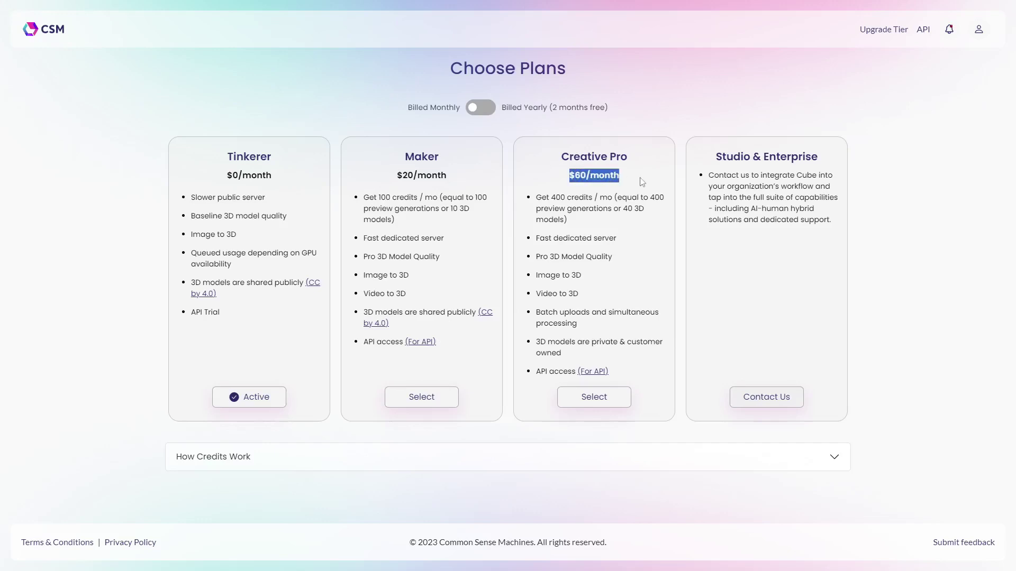
{"action": "left_click", "coordinate": [574, 197]}
{"action": "left_click_drag", "start_coordinate": [552, 197], "coordinate": [579, 198]}
{"action": "left_click", "coordinate": [602, 196]}
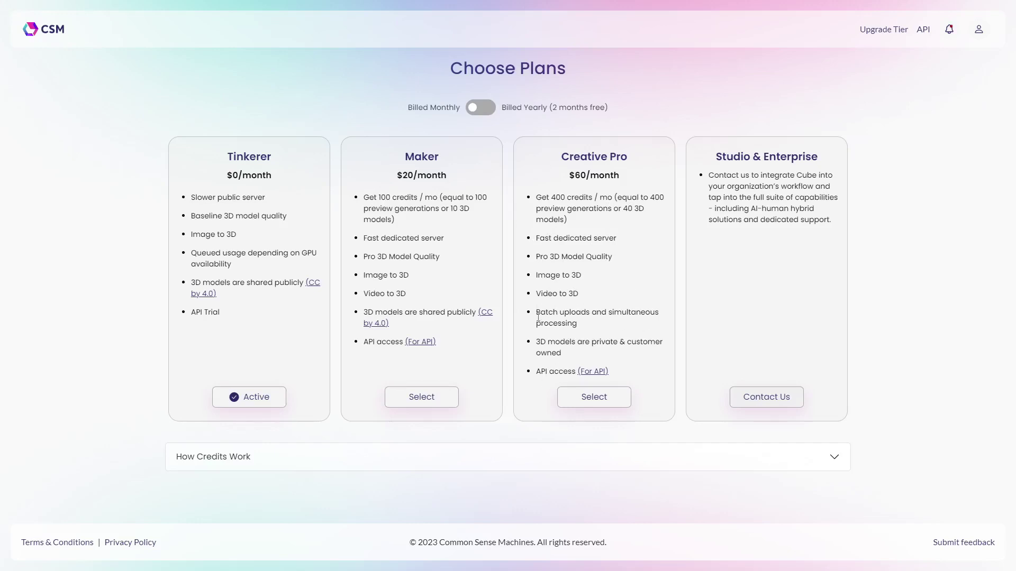
{"action": "left_click_drag", "start_coordinate": [538, 317], "coordinate": [603, 330]}
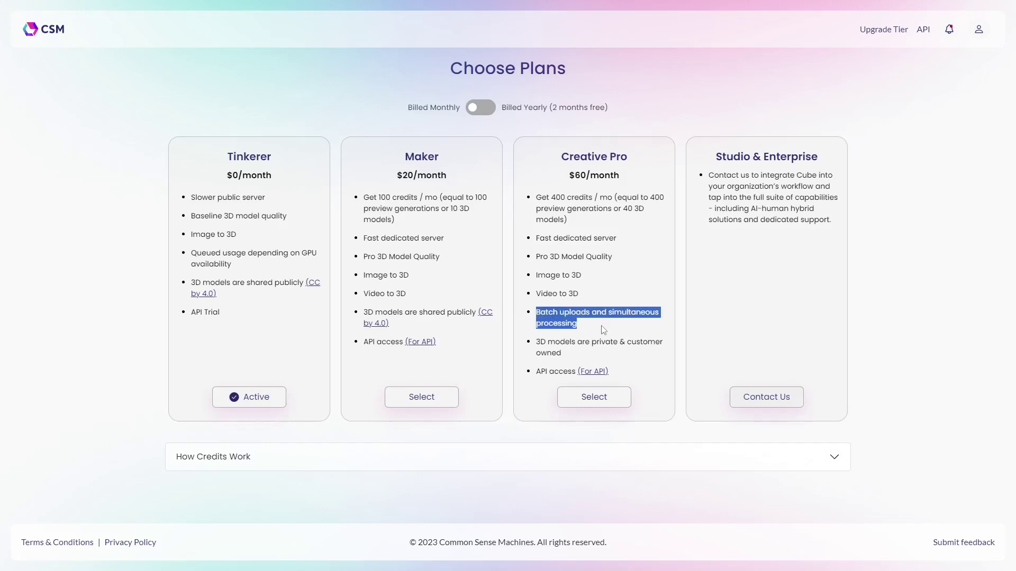
{"action": "left_click", "coordinate": [602, 328]}
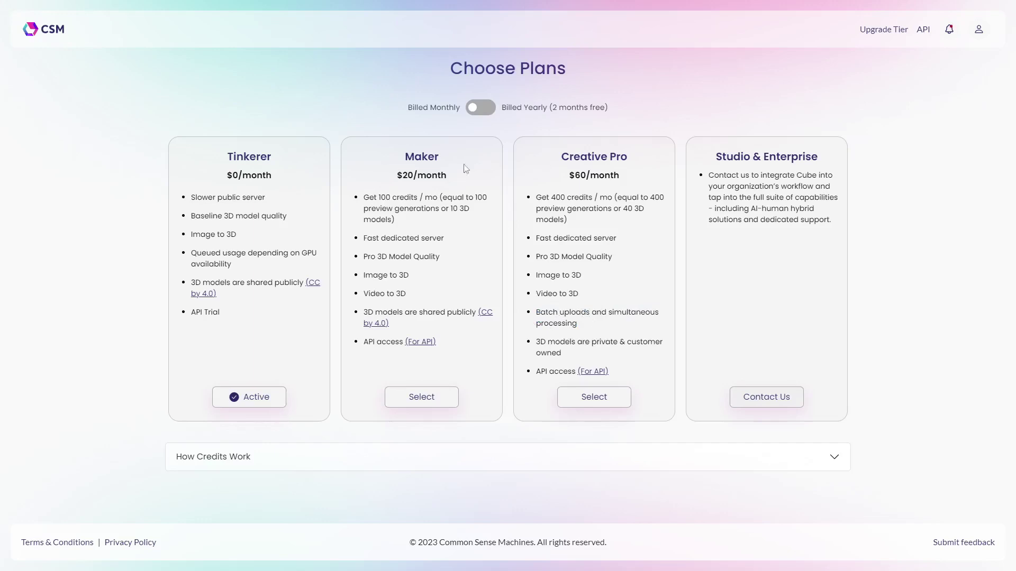
Step: Compare the plans' yearly billing prices and free-months offer, and switch back to monthly billing
{"action": "left_click", "coordinate": [487, 110]}
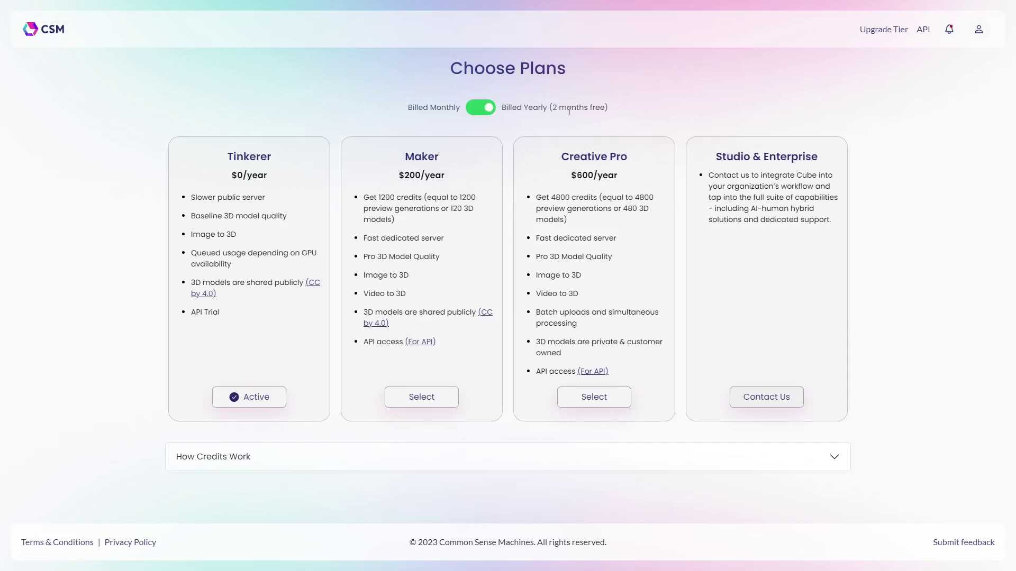
{"action": "left_click_drag", "start_coordinate": [555, 109], "coordinate": [607, 109]}
{"action": "left_click", "coordinate": [504, 127]}
{"action": "left_click", "coordinate": [477, 109]}
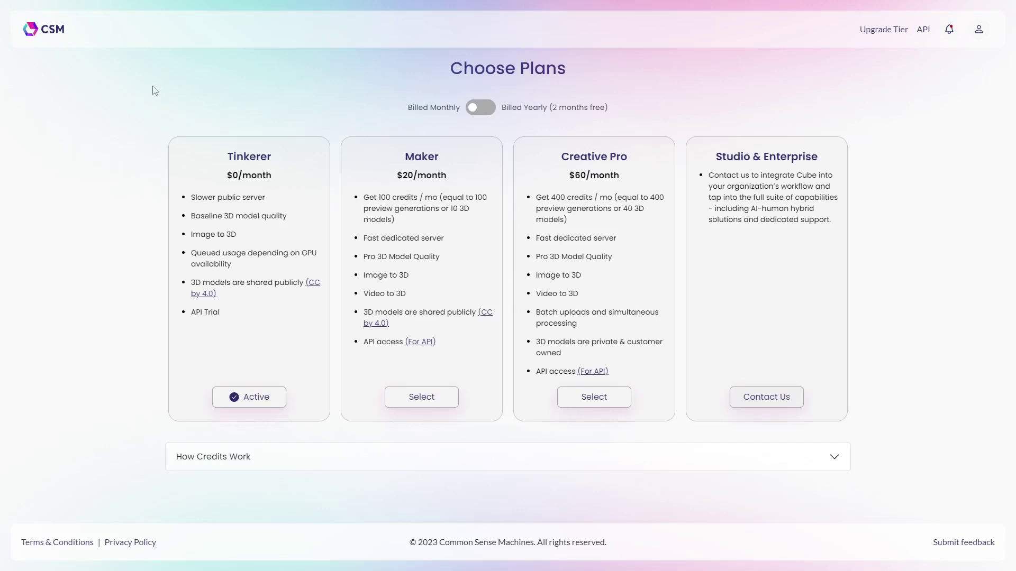
Step: Open the Community Showcase and browse the shared 3D models down to the end of the loaded gallery
{"action": "left_click", "coordinate": [978, 29]}
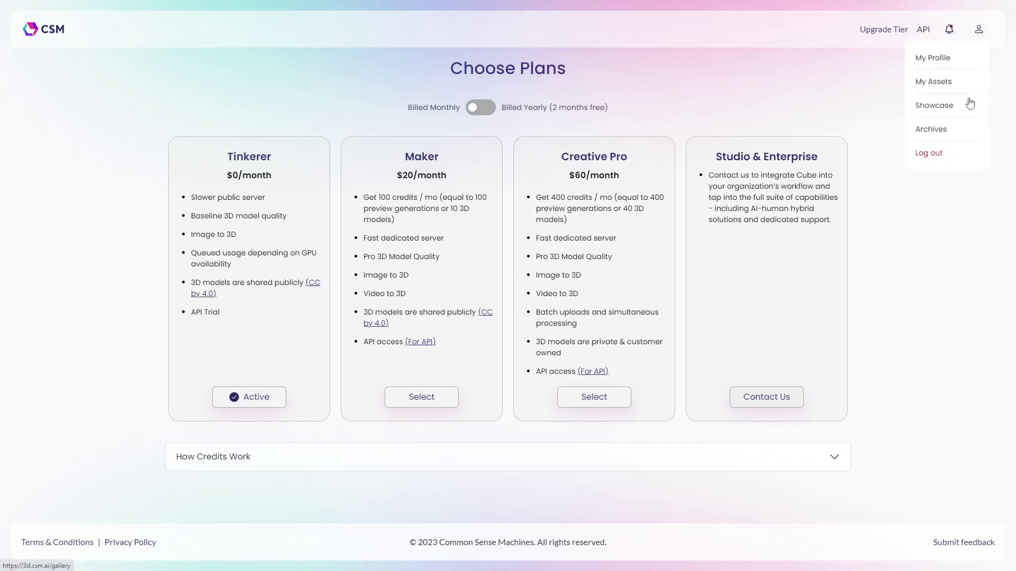
{"action": "left_click", "coordinate": [944, 108]}
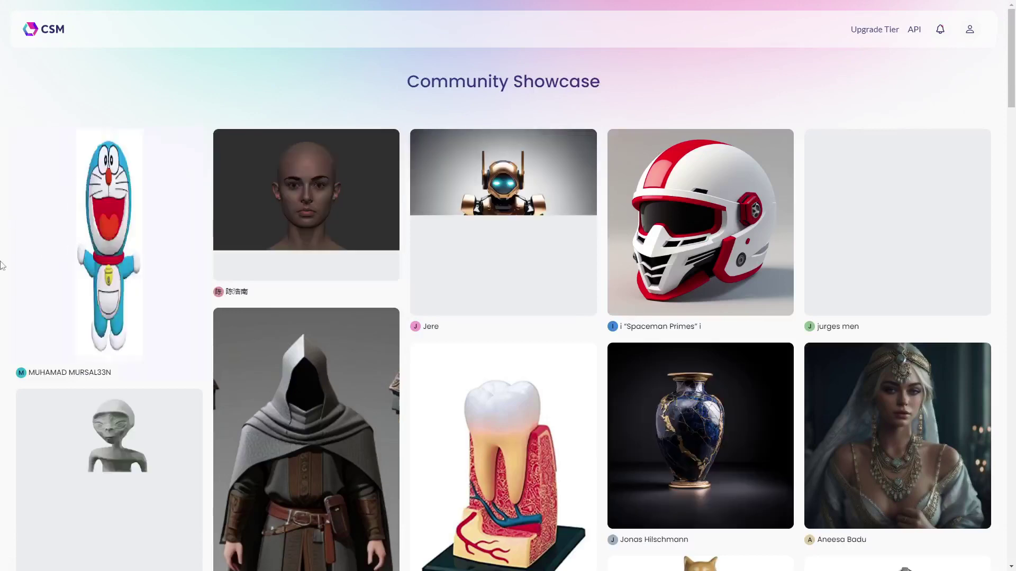
{"action": "scroll", "coordinate": [3, 291], "scroll_direction": "down", "scroll_amount": 6}
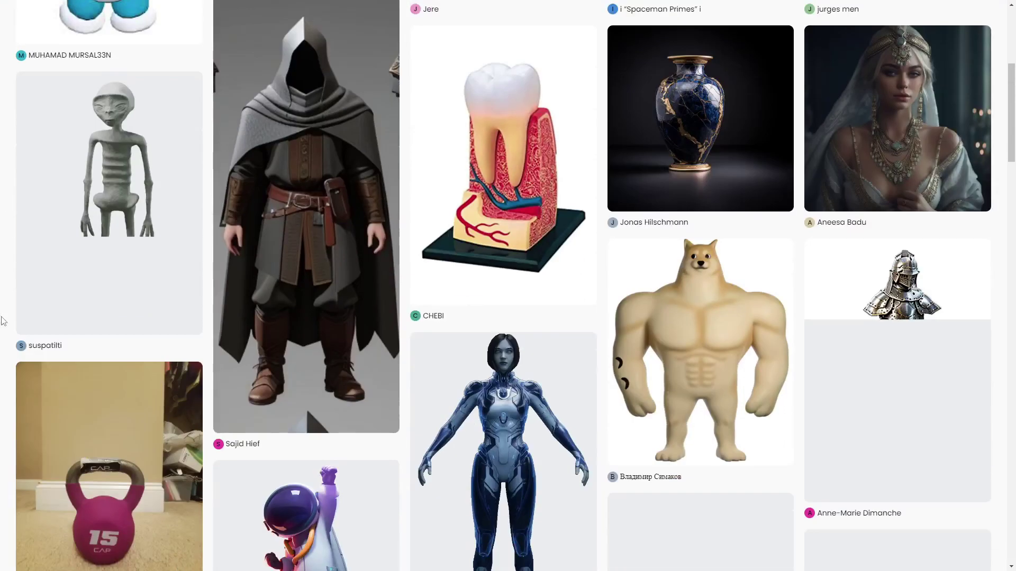
{"action": "scroll", "coordinate": [2, 321], "scroll_direction": "down", "scroll_amount": 8}
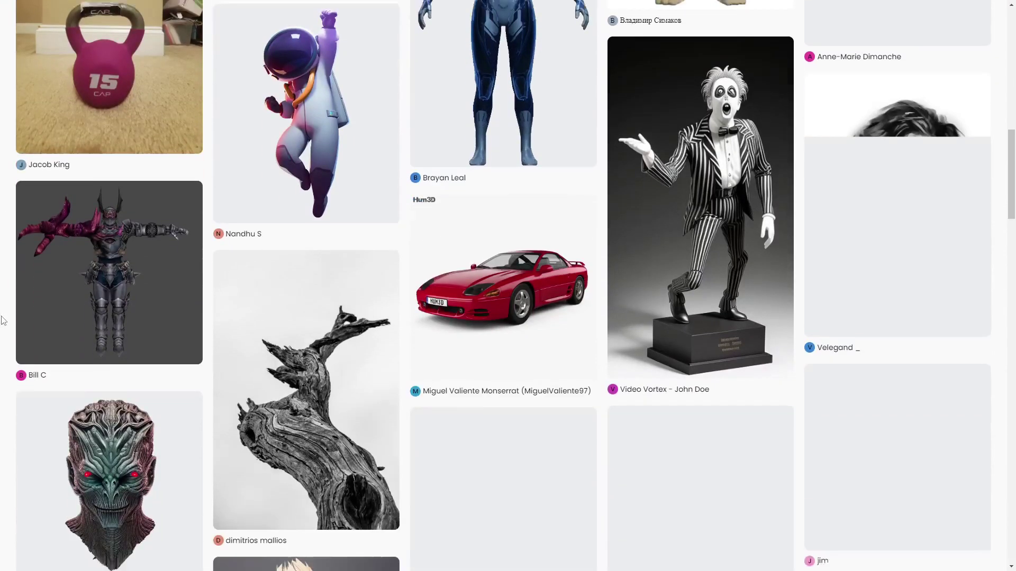
{"action": "scroll", "coordinate": [3, 321], "scroll_direction": "down", "scroll_amount": 6}
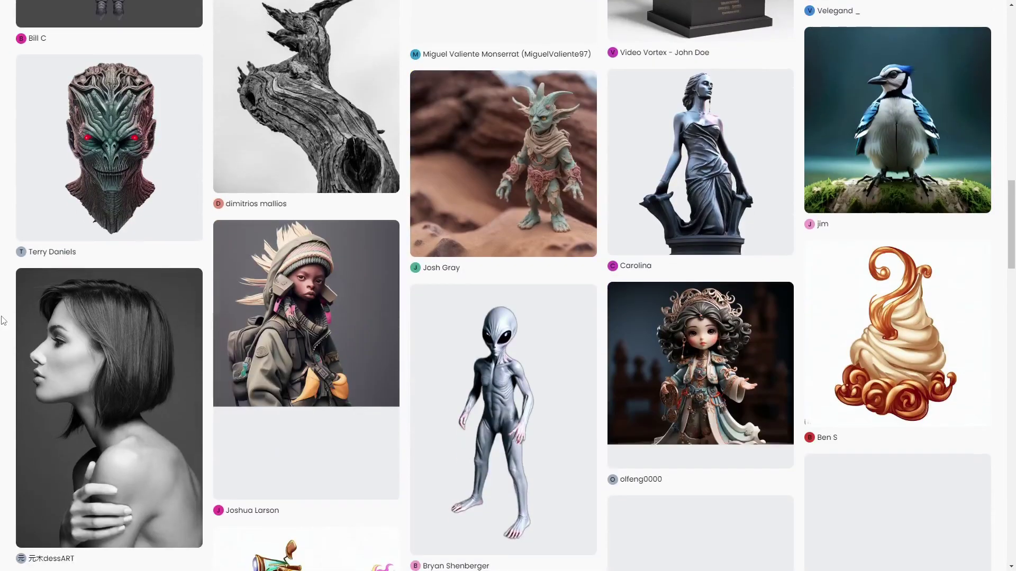
{"action": "scroll", "coordinate": [3, 320], "scroll_direction": "down", "scroll_amount": 2}
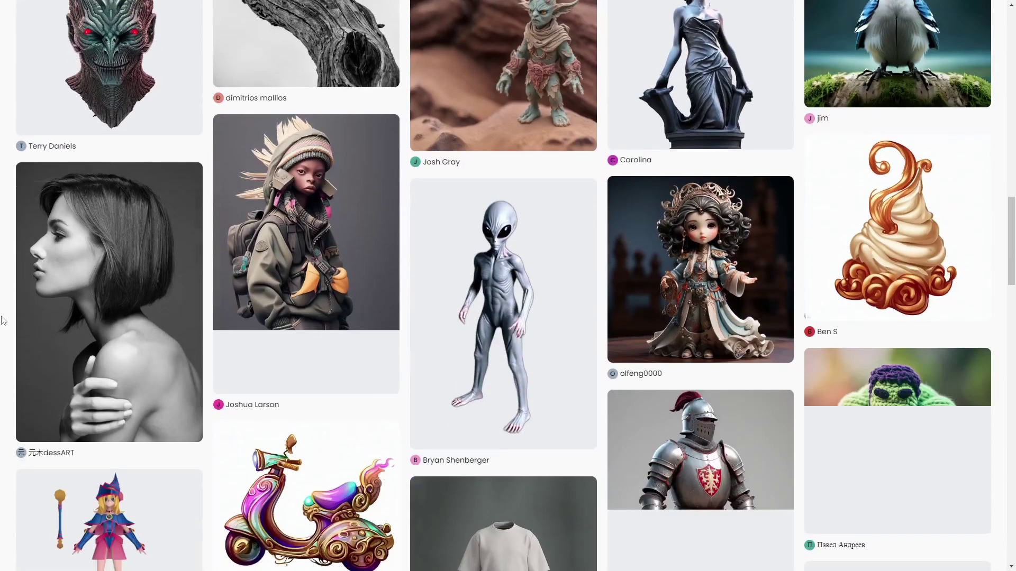
{"action": "scroll", "coordinate": [2, 320], "scroll_direction": "down", "scroll_amount": 3}
{"action": "scroll", "coordinate": [3, 321], "scroll_direction": "up", "scroll_amount": 1}
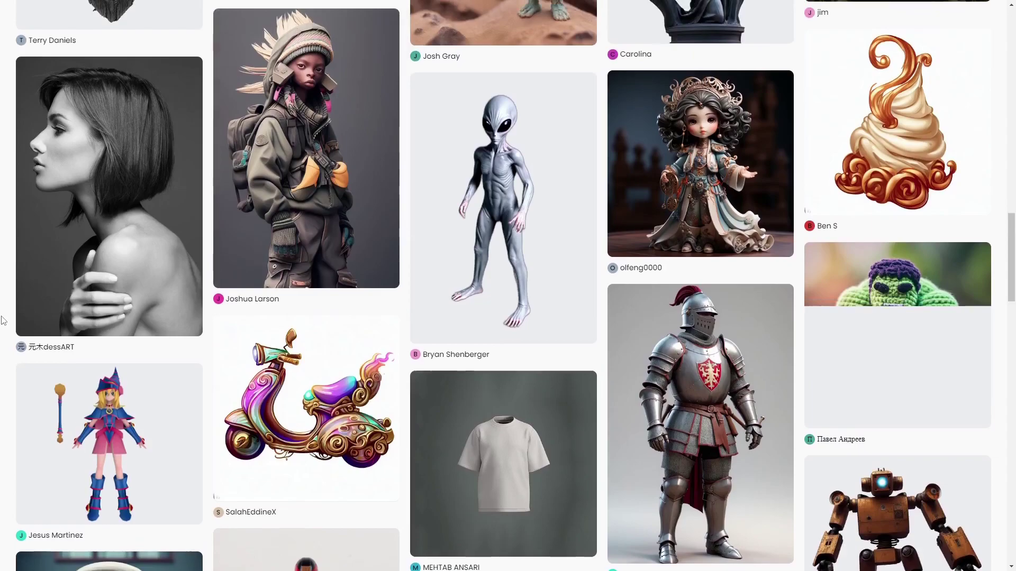
{"action": "scroll", "coordinate": [3, 320], "scroll_direction": "up", "scroll_amount": 2}
{"action": "scroll", "coordinate": [3, 320], "scroll_direction": "down", "scroll_amount": 8}
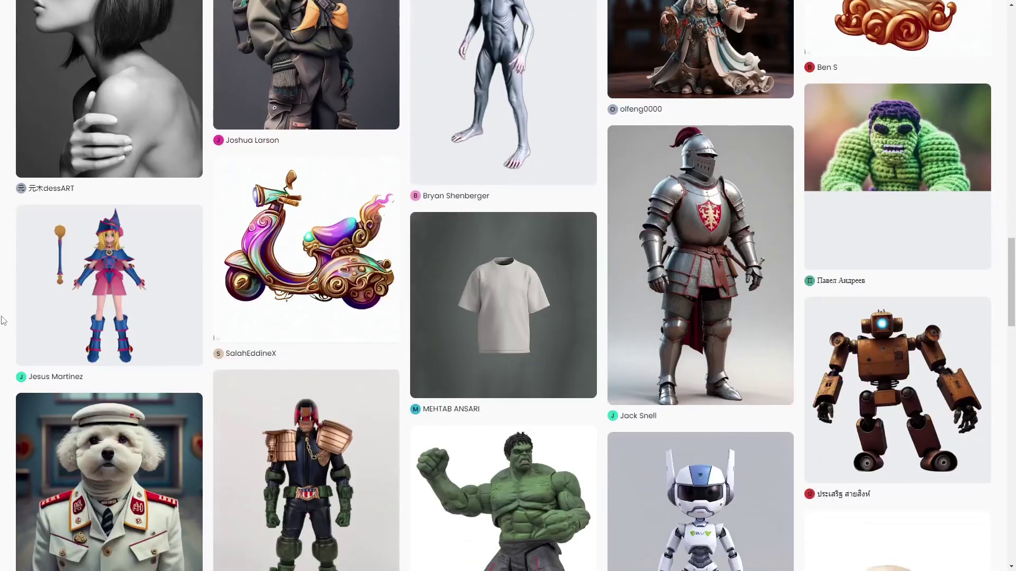
{"action": "scroll", "coordinate": [2, 321], "scroll_direction": "down", "scroll_amount": 3}
{"action": "scroll", "coordinate": [3, 319], "scroll_direction": "down", "scroll_amount": 2}
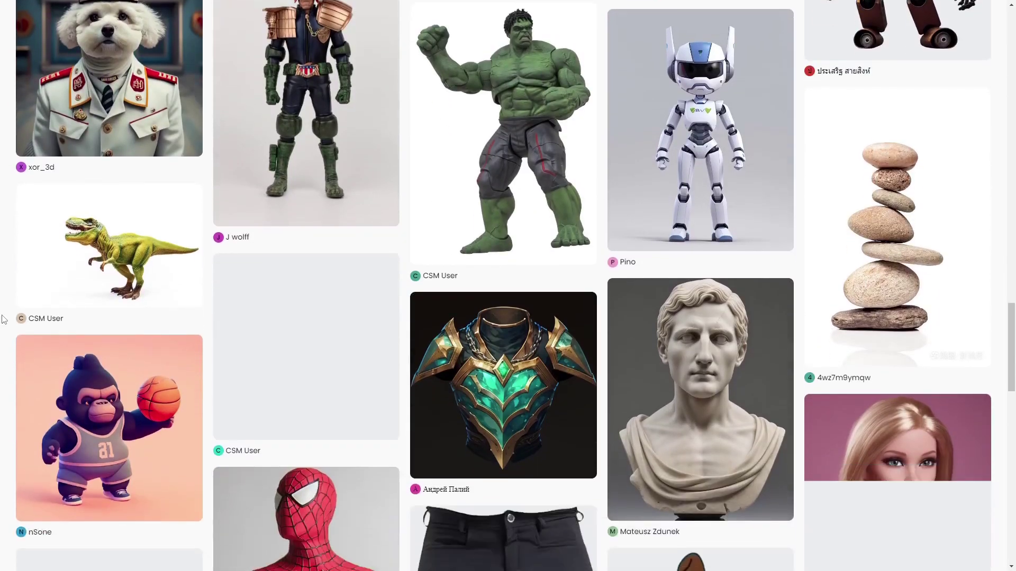
{"action": "scroll", "coordinate": [3, 319], "scroll_direction": "down", "scroll_amount": 3}
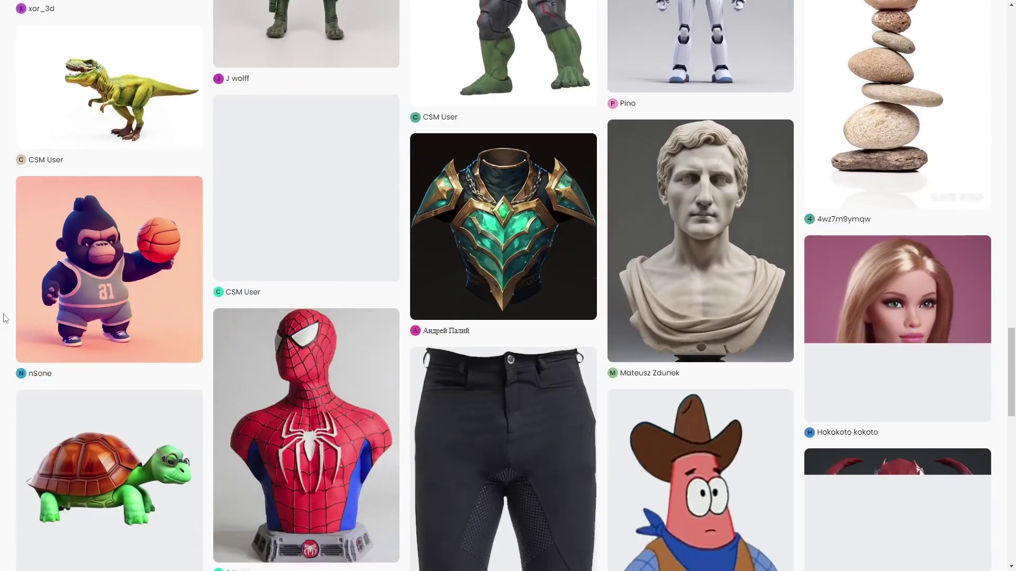
{"action": "scroll", "coordinate": [6, 319], "scroll_direction": "down", "scroll_amount": 2}
{"action": "scroll", "coordinate": [5, 318], "scroll_direction": "down", "scroll_amount": 3}
{"action": "scroll", "coordinate": [6, 319], "scroll_direction": "down", "scroll_amount": 5}
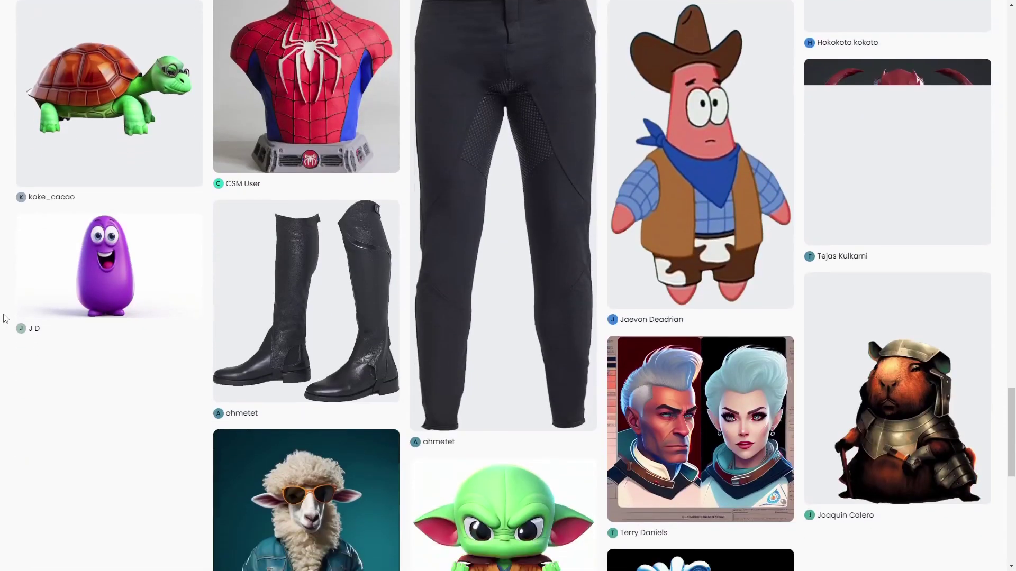
{"action": "scroll", "coordinate": [5, 319], "scroll_direction": "down", "scroll_amount": 7}
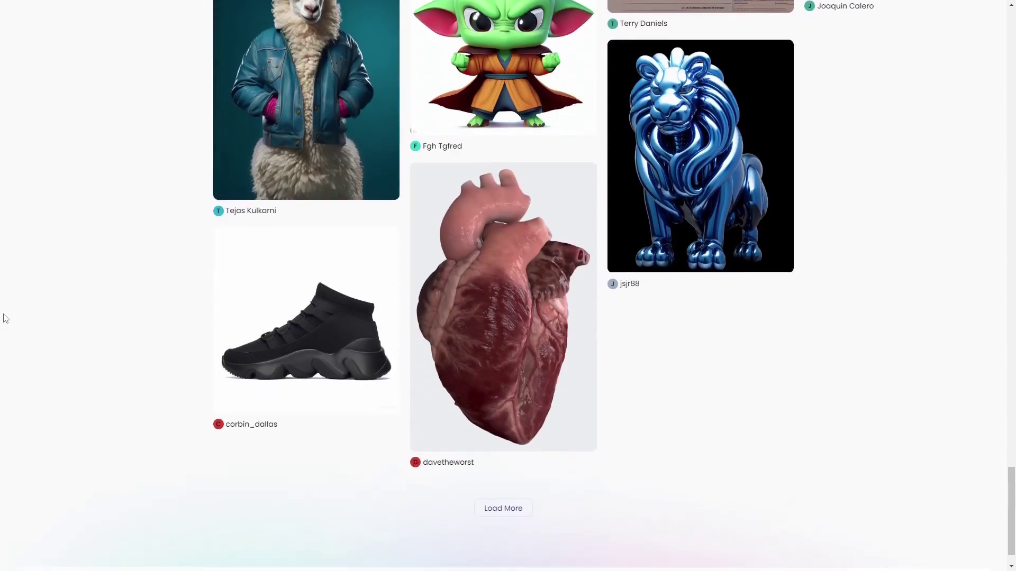
Step: Browse back up through the Community Showcase models towards the start of the gallery
{"action": "scroll", "coordinate": [6, 318], "scroll_direction": "up", "scroll_amount": 11}
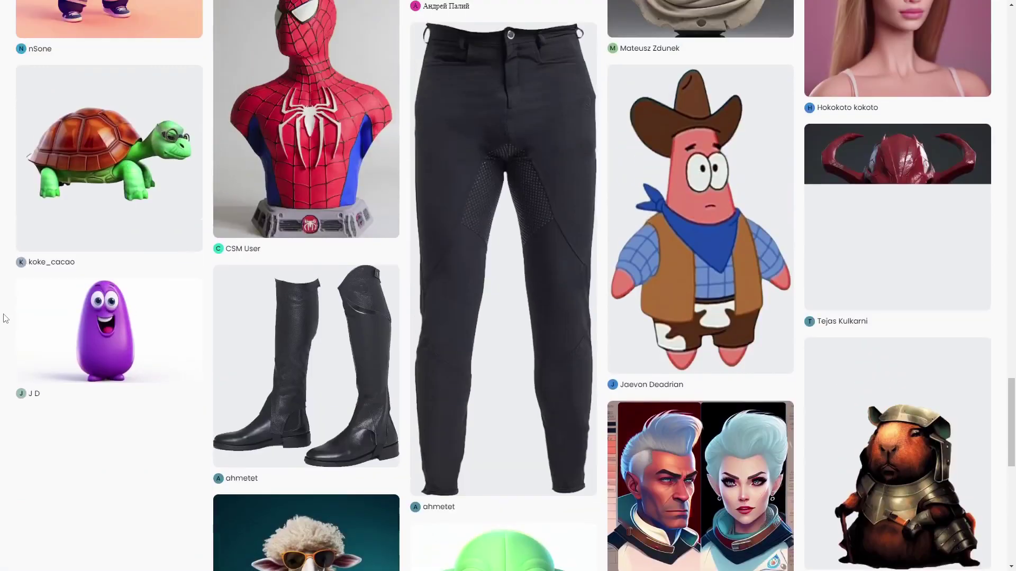
{"action": "scroll", "coordinate": [5, 318], "scroll_direction": "up", "scroll_amount": 9}
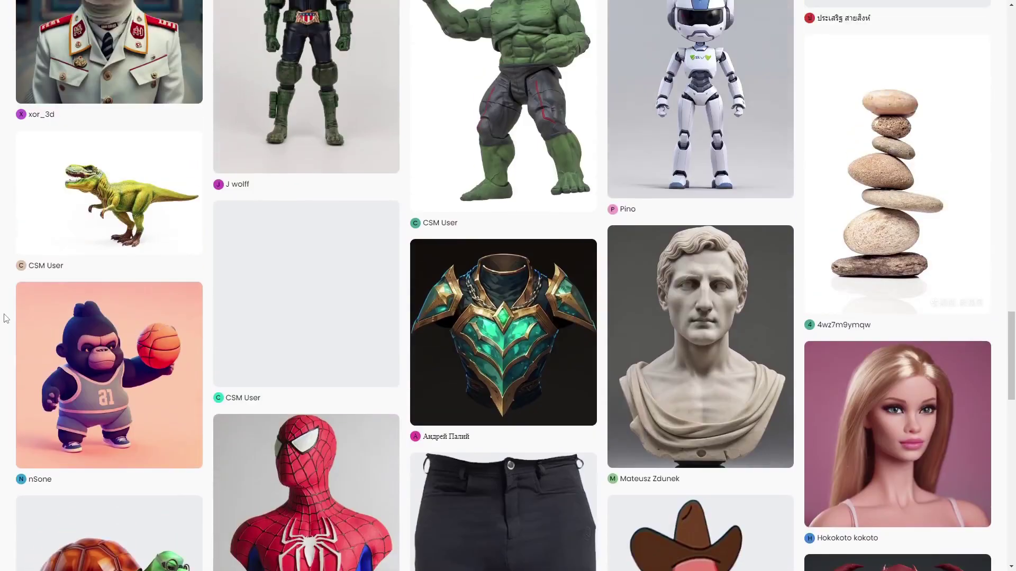
{"action": "scroll", "coordinate": [6, 319], "scroll_direction": "up", "scroll_amount": 7}
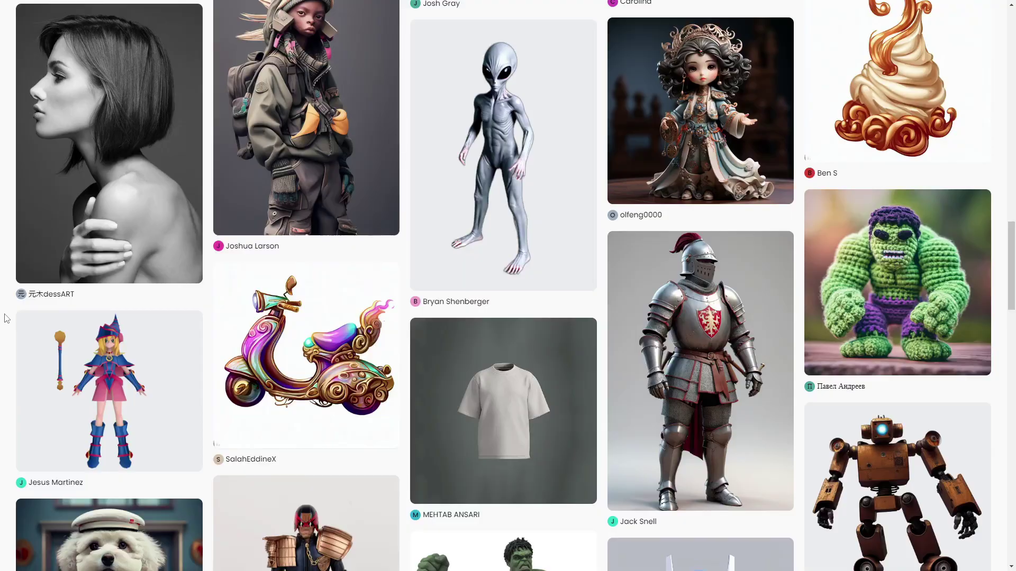
{"action": "scroll", "coordinate": [6, 319], "scroll_direction": "up", "scroll_amount": 3}
{"action": "scroll", "coordinate": [5, 318], "scroll_direction": "up", "scroll_amount": 3}
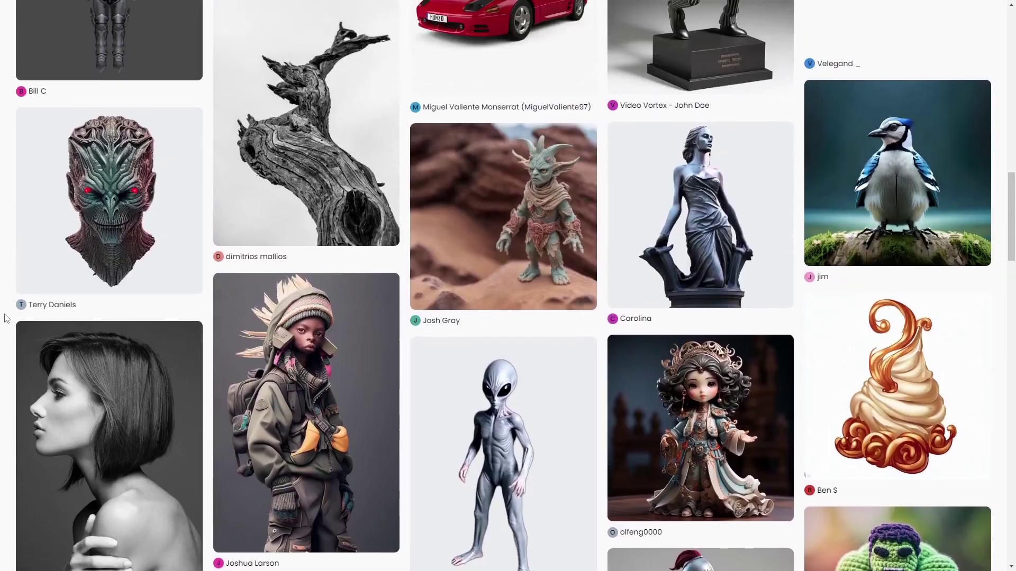
{"action": "scroll", "coordinate": [6, 319], "scroll_direction": "up", "scroll_amount": 3}
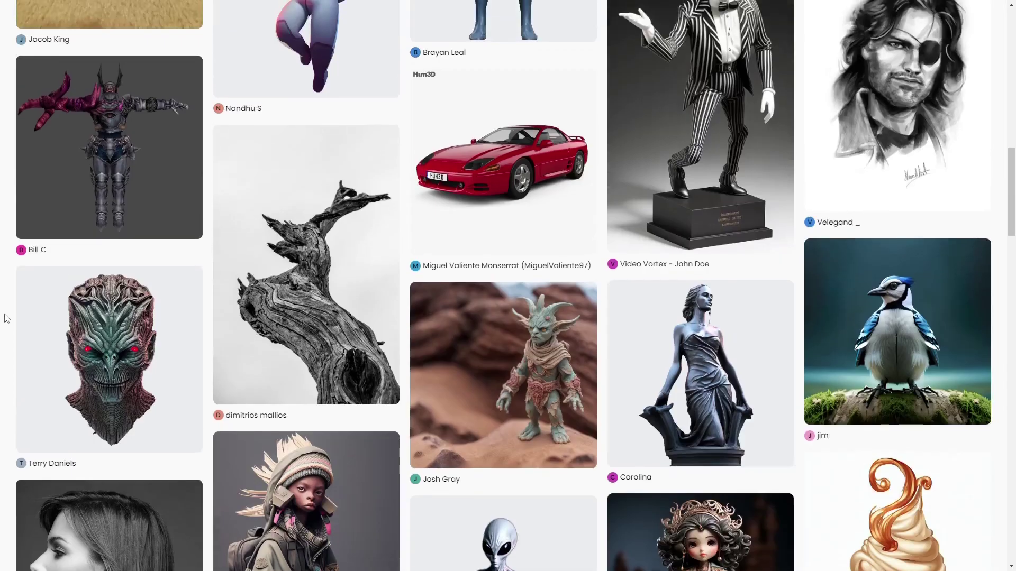
Step: Preview the rotating 3D models of the hooded, cloaked character and the purple-helmeted astronaut in the Community Showcase
{"action": "scroll", "coordinate": [6, 319], "scroll_direction": "up", "scroll_amount": 3}
{"action": "scroll", "coordinate": [6, 319], "scroll_direction": "up", "scroll_amount": 3}
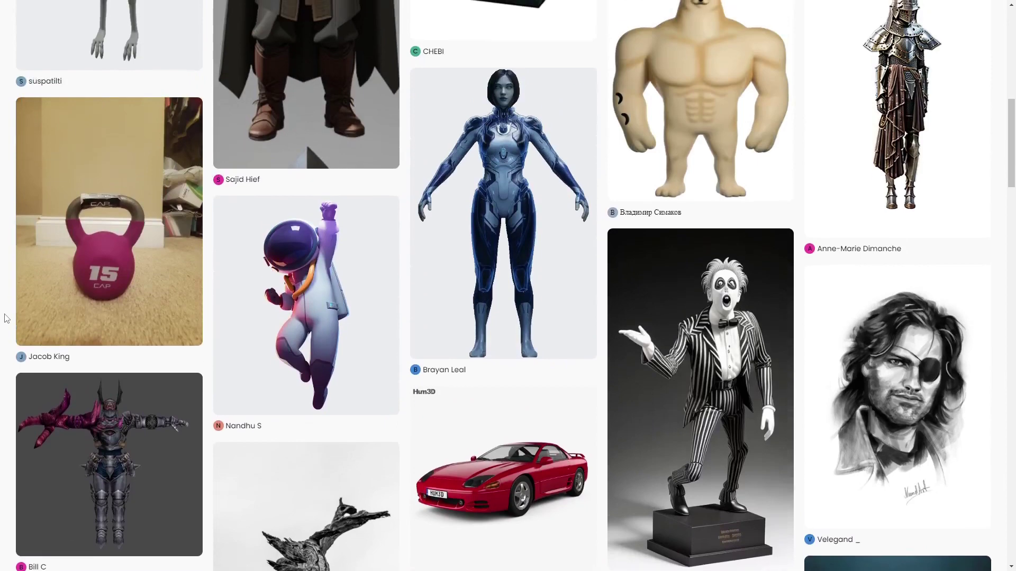
{"action": "scroll", "coordinate": [6, 319], "scroll_direction": "up", "scroll_amount": 3}
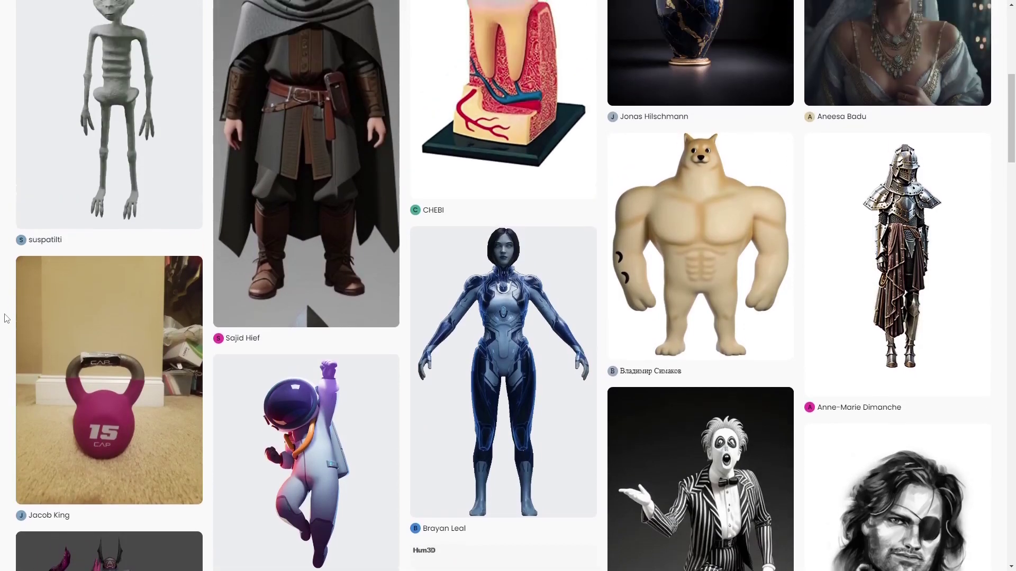
{"action": "scroll", "coordinate": [6, 319], "scroll_direction": "up", "scroll_amount": 4}
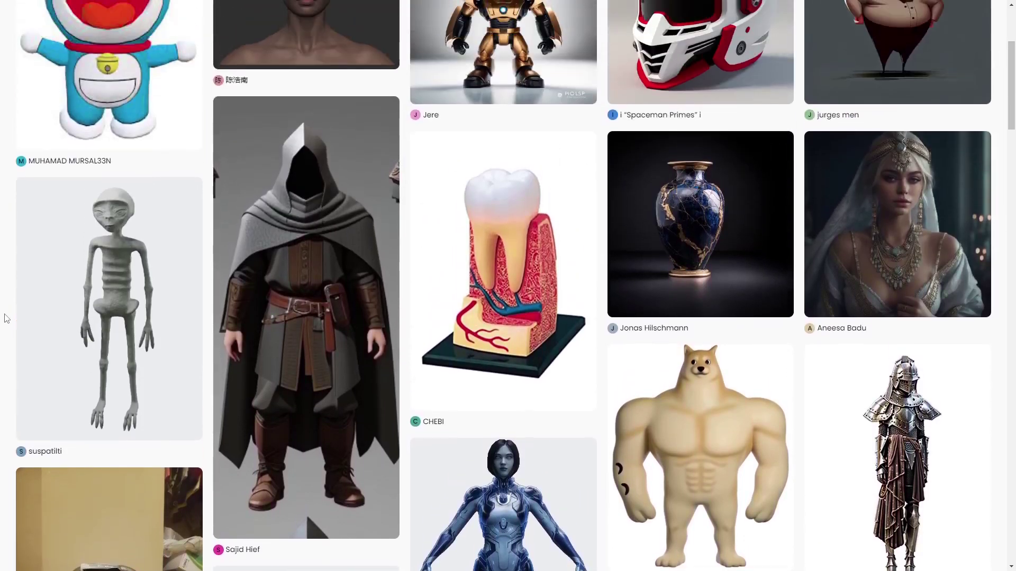
{"action": "mouse_move", "coordinate": [324, 198]}
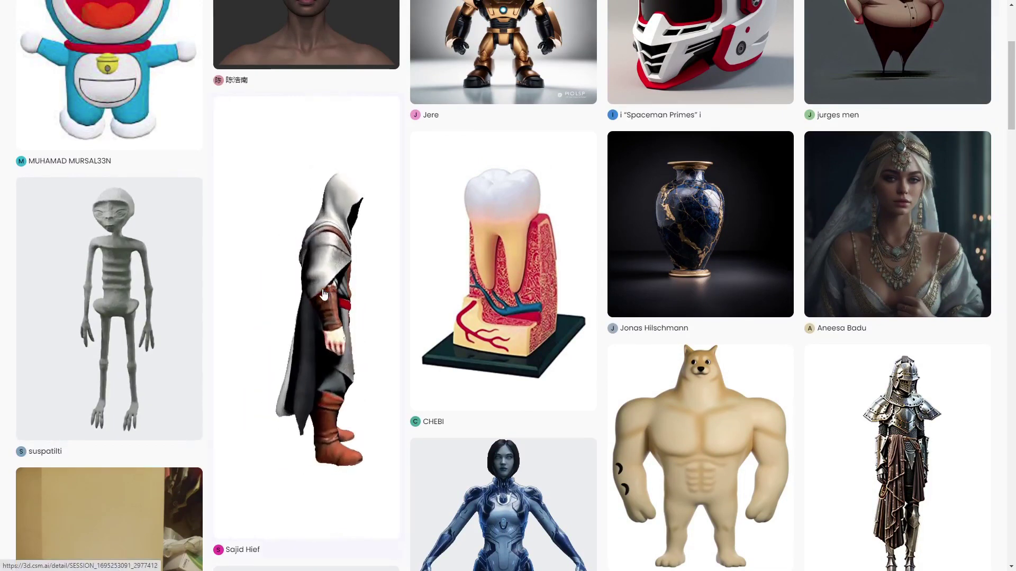
{"action": "scroll", "coordinate": [321, 294], "scroll_direction": "down", "scroll_amount": 1}
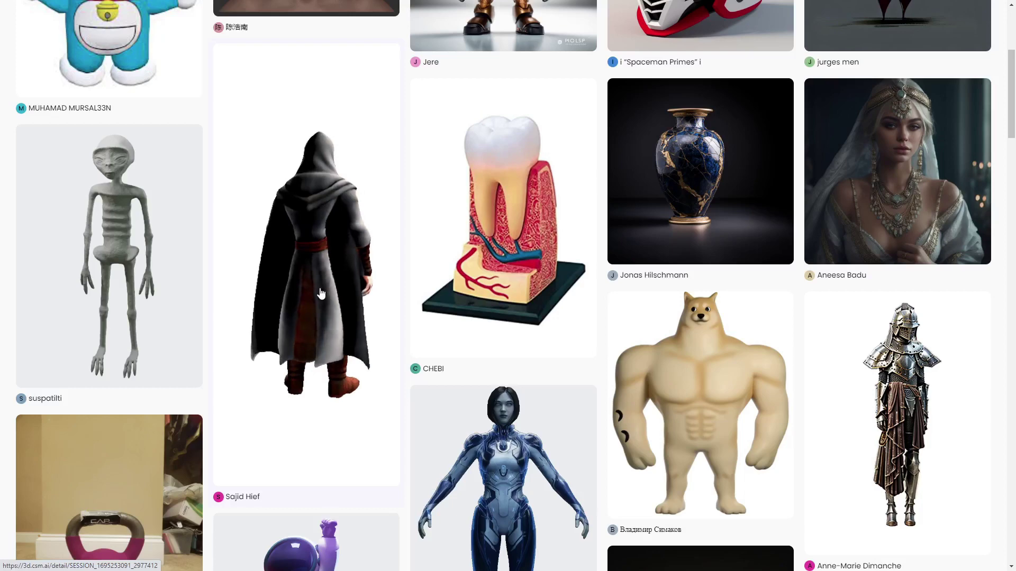
{"action": "scroll", "coordinate": [320, 292], "scroll_direction": "down", "scroll_amount": 4}
{"action": "scroll", "coordinate": [316, 291], "scroll_direction": "down", "scroll_amount": 2}
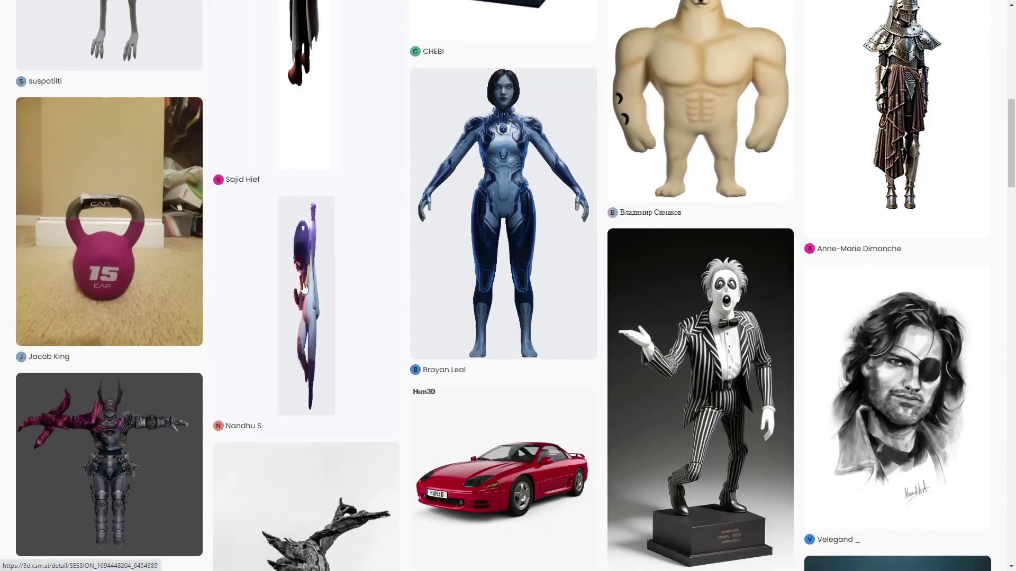